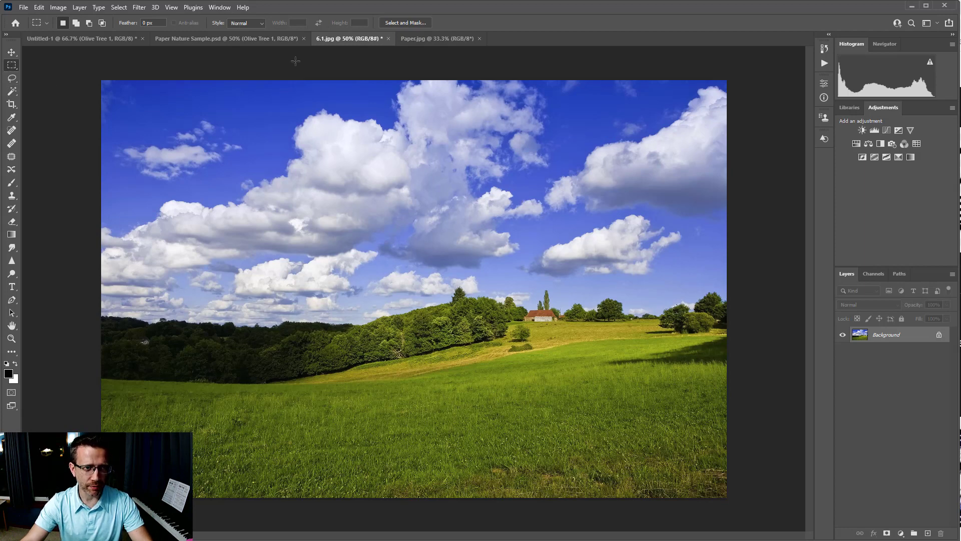
# - In 6.1.jpg, select the full width of the photo from the sky down to the near meadow and copy it to a new layer
pyautogui.click(280, 39)
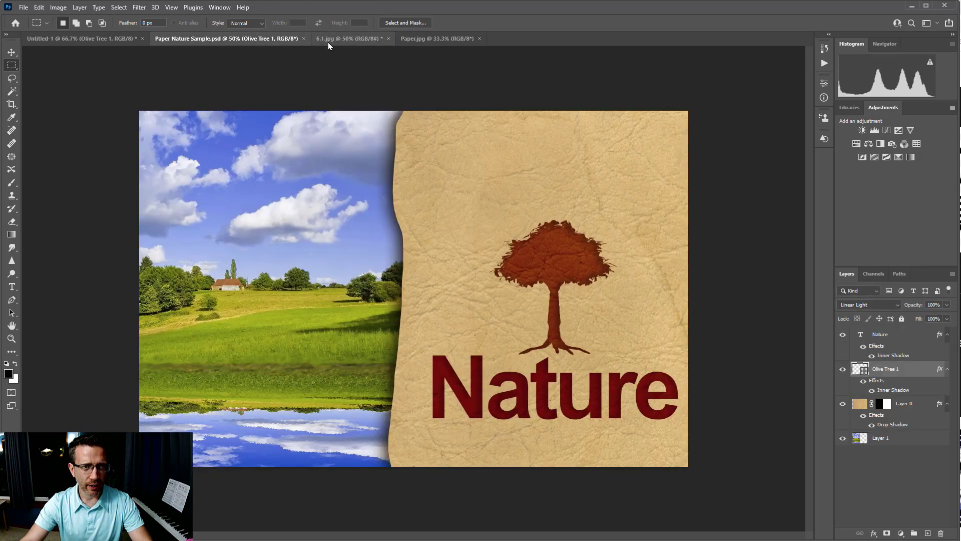
pyautogui.click(328, 40)
pyautogui.moveTo(89, 66); pyautogui.dragTo(763, 389)
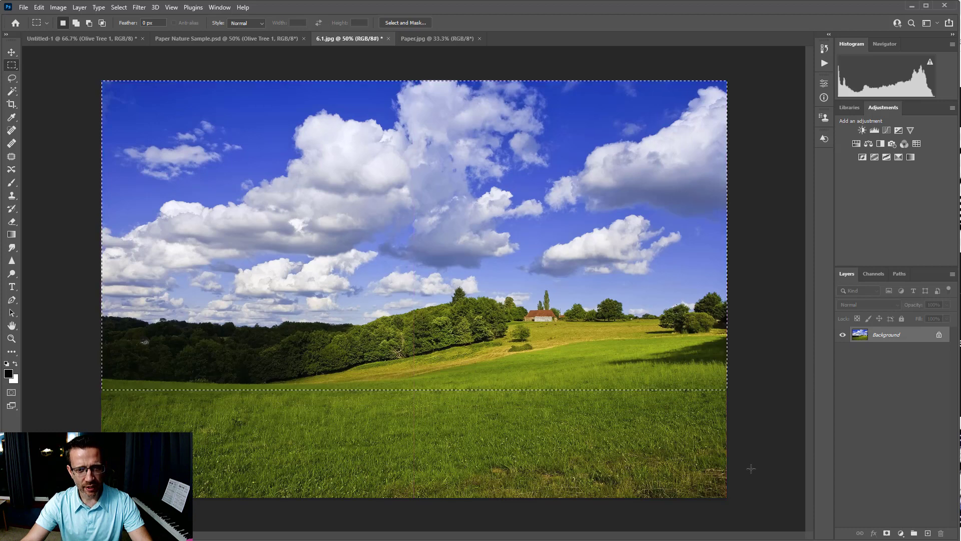
pyautogui.hotkey('ctrl', 'j')
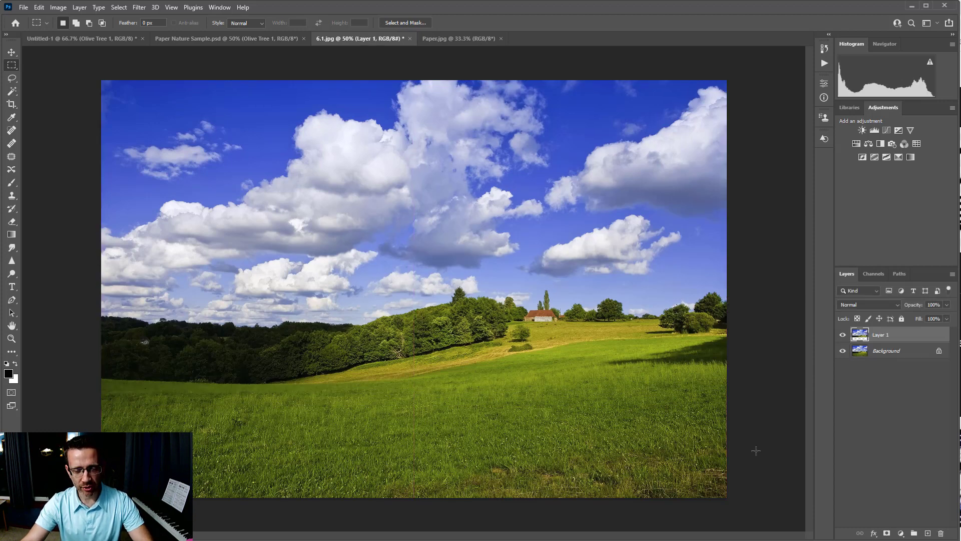
pyautogui.click(843, 351)
pyautogui.click(842, 351)
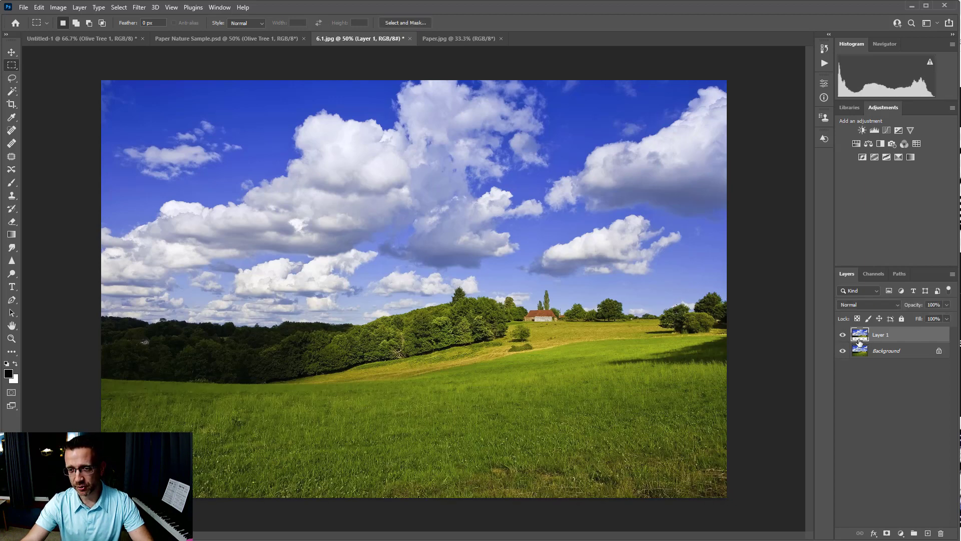
# - Flip the copied layer vertically about its lower edge and squash it to about 37% height, filling the foreground like a water reflection
pyautogui.click(11, 53)
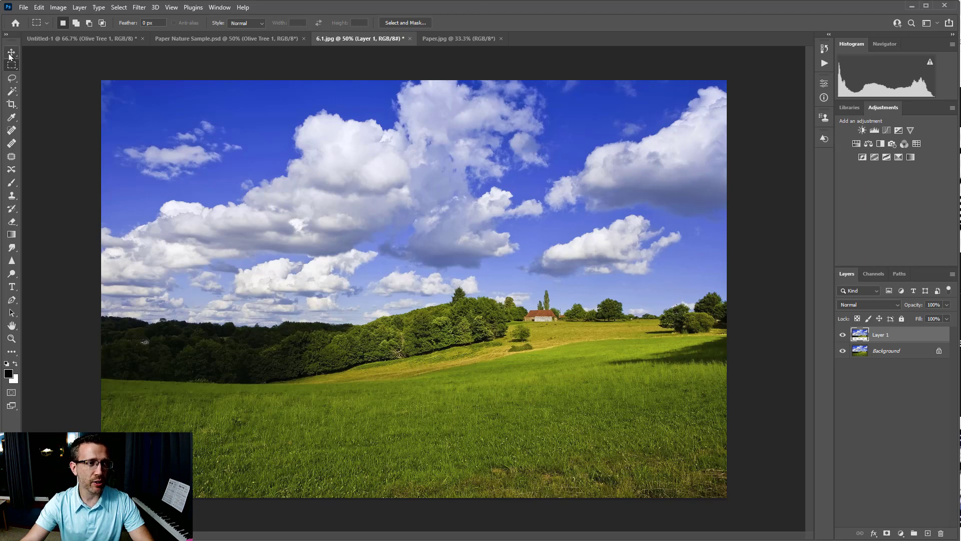
pyautogui.click(154, 24)
pyautogui.click(137, 23)
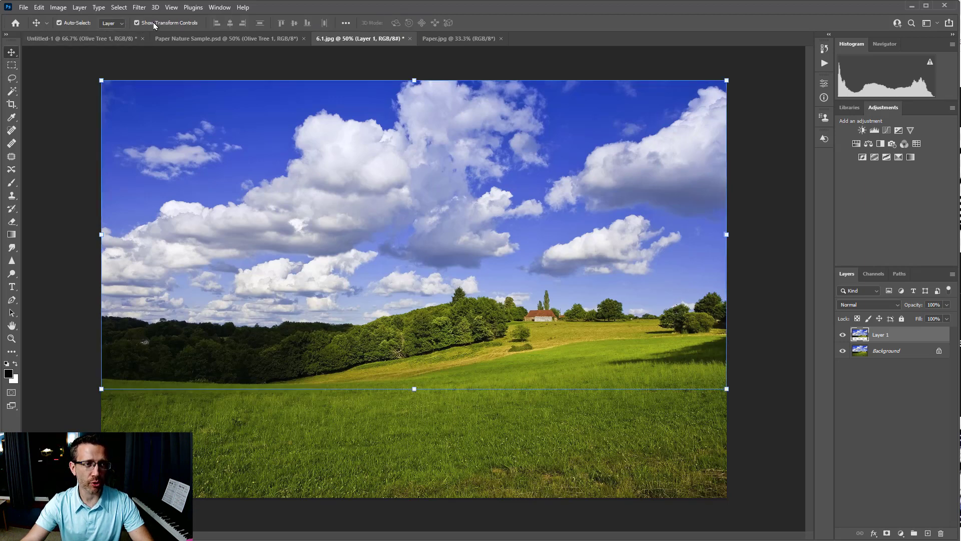
pyautogui.moveTo(416, 79); pyautogui.dragTo(419, 503)
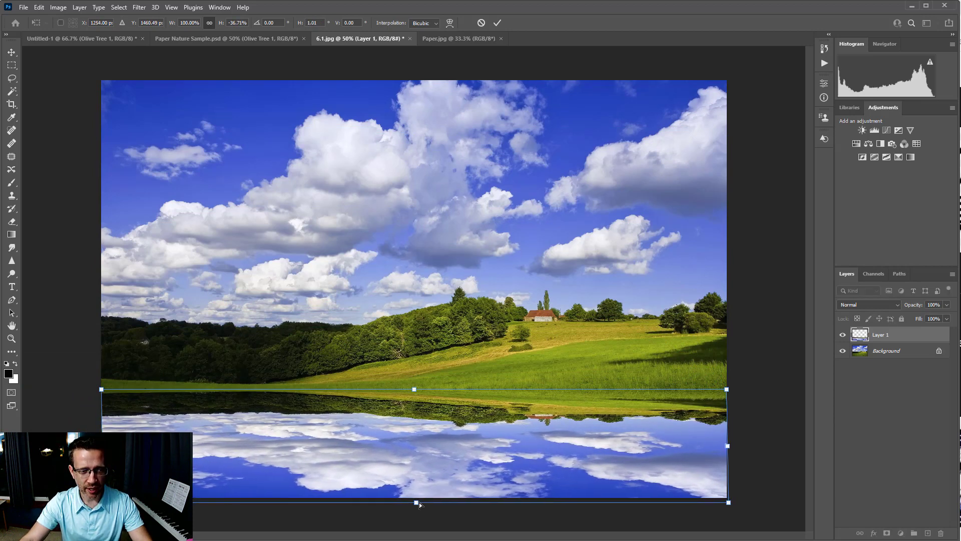
pyautogui.click(11, 78)
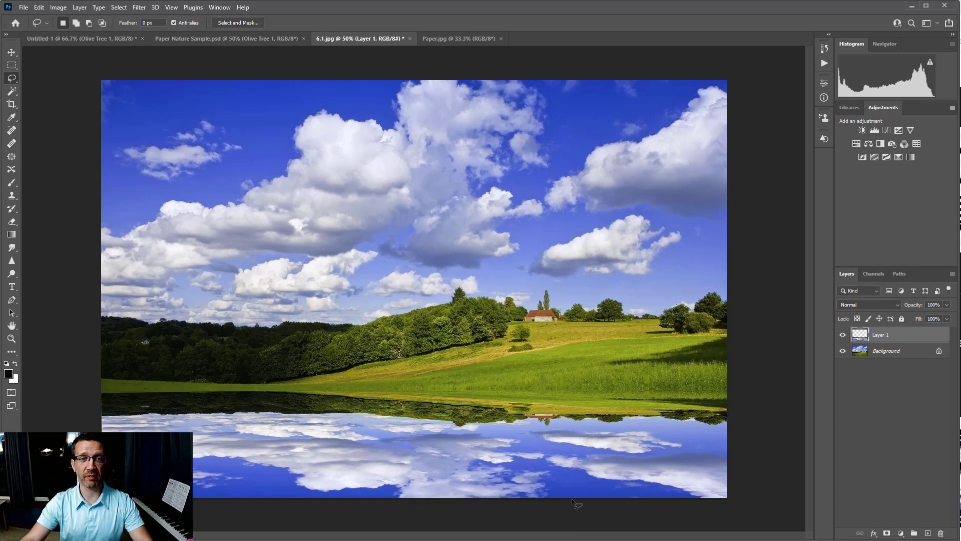
# - Distort the mirrored reflection layer with the Filter Gallery
pyautogui.click(13, 53)
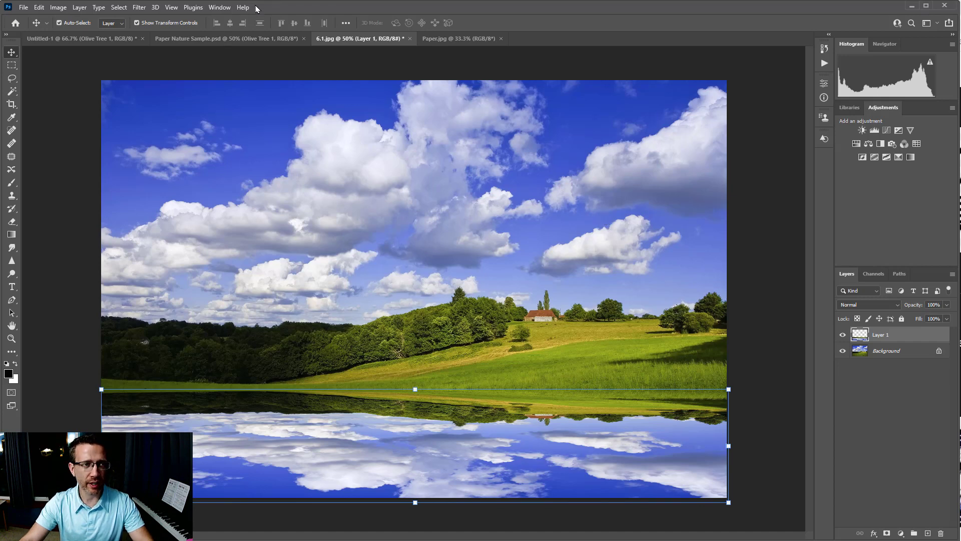
pyautogui.click(143, 8)
pyautogui.click(150, 19)
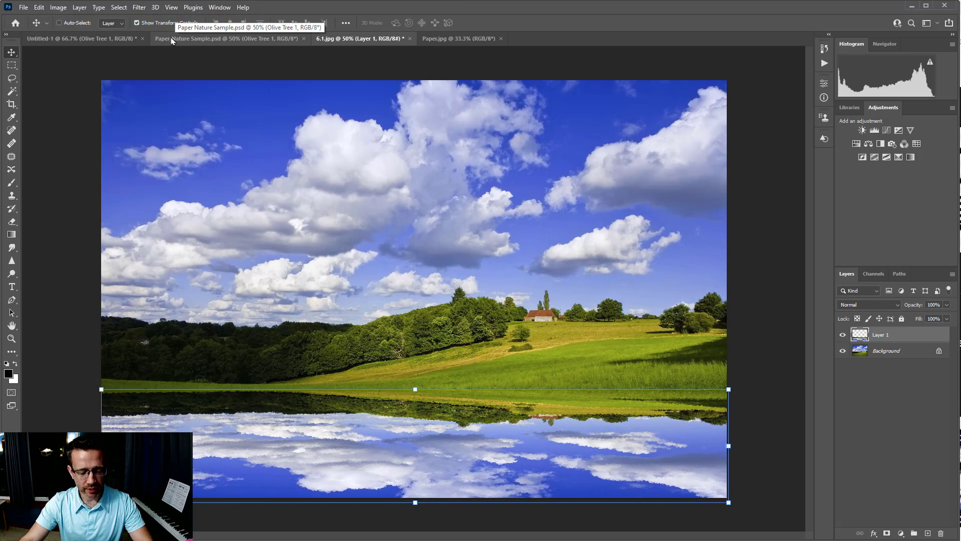
pyautogui.click(139, 8)
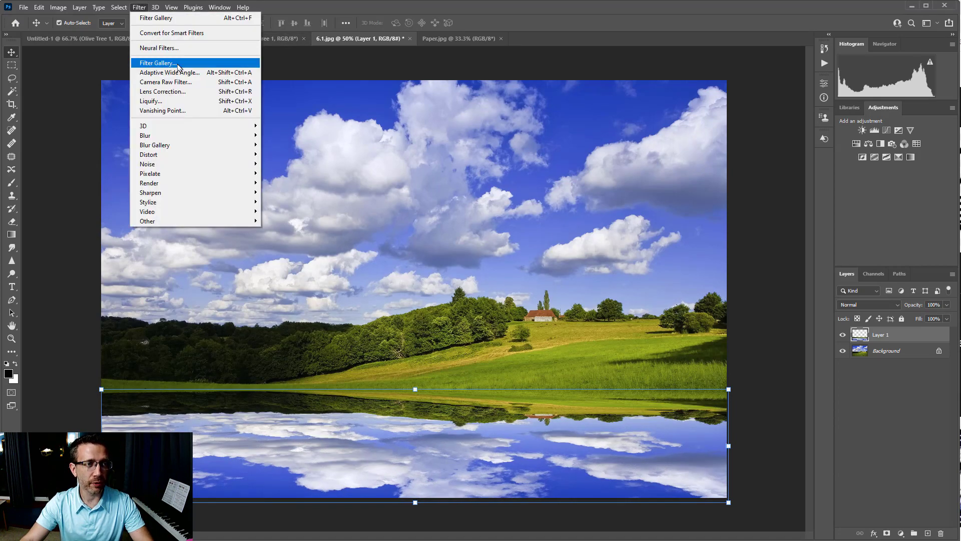
pyautogui.click(176, 64)
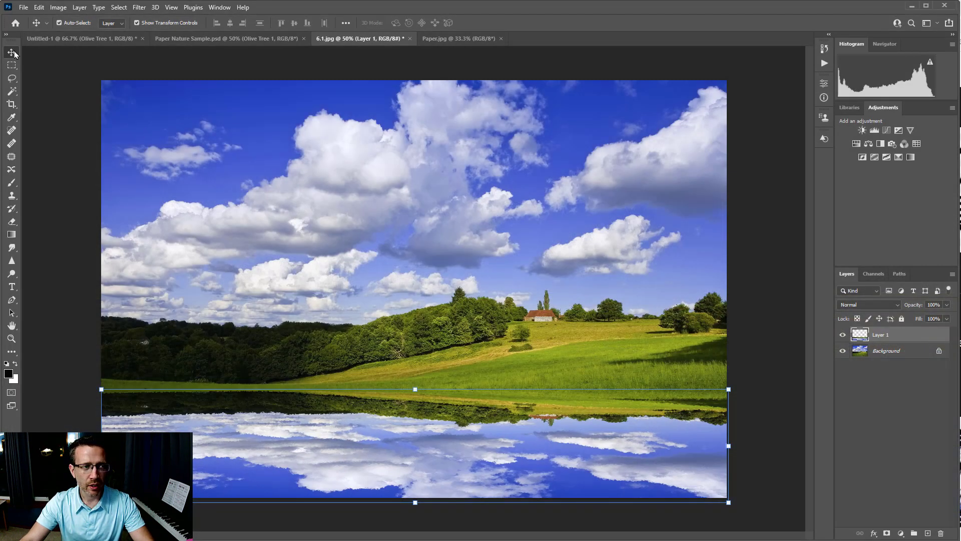
# - Copy the entire Paper.jpg image into 6.1.jpg as a new layer and move it horizontally to cover about the right 60% of the photo
pyautogui.click(15, 66)
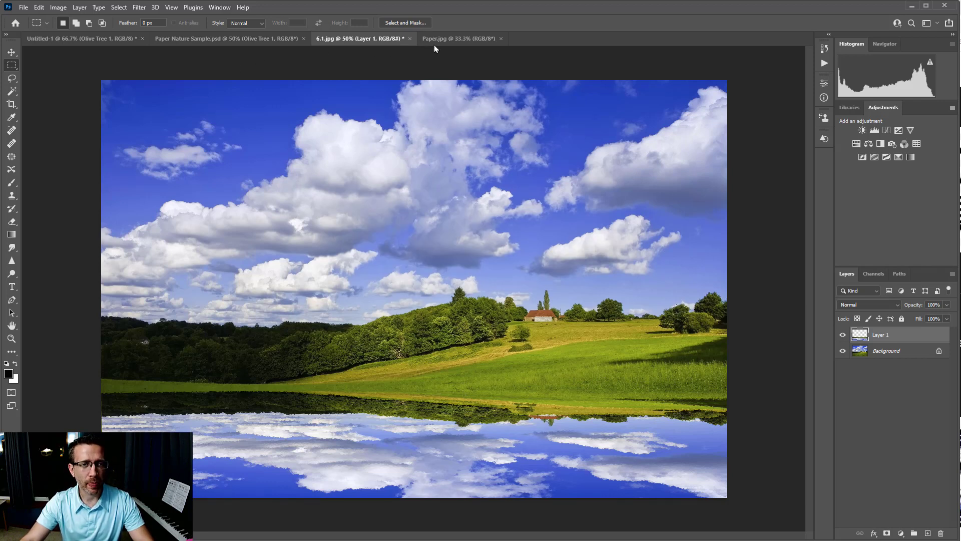
pyautogui.click(448, 40)
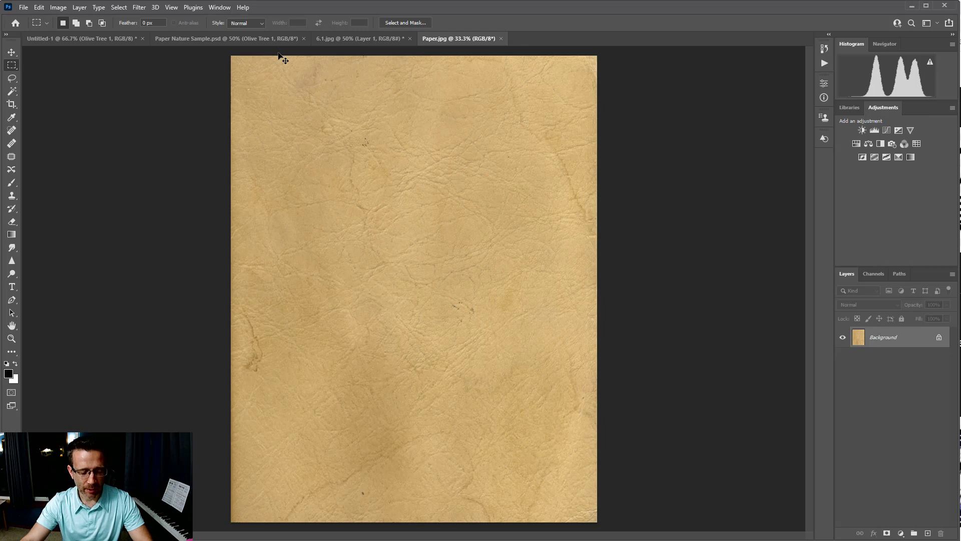
pyautogui.hotkey('ctrl', 'a')
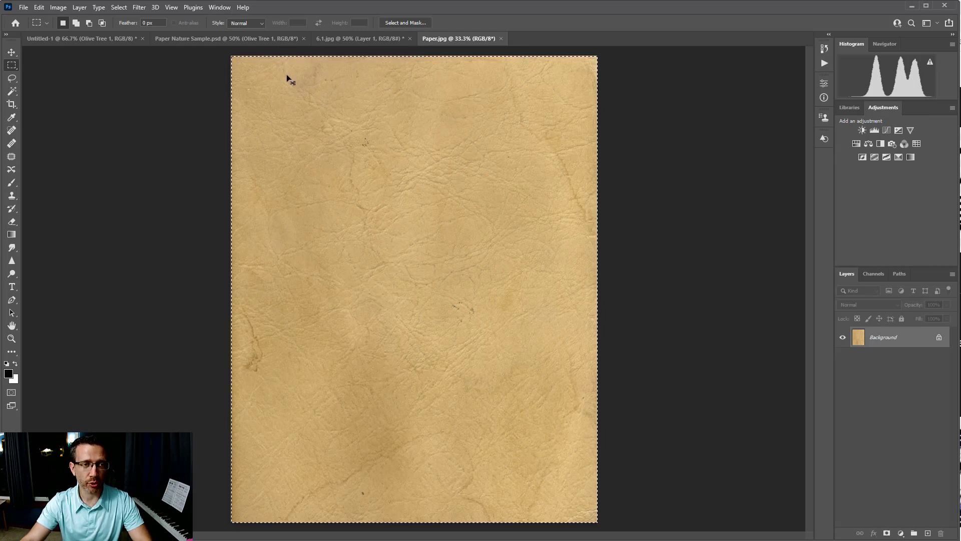
pyautogui.click(364, 39)
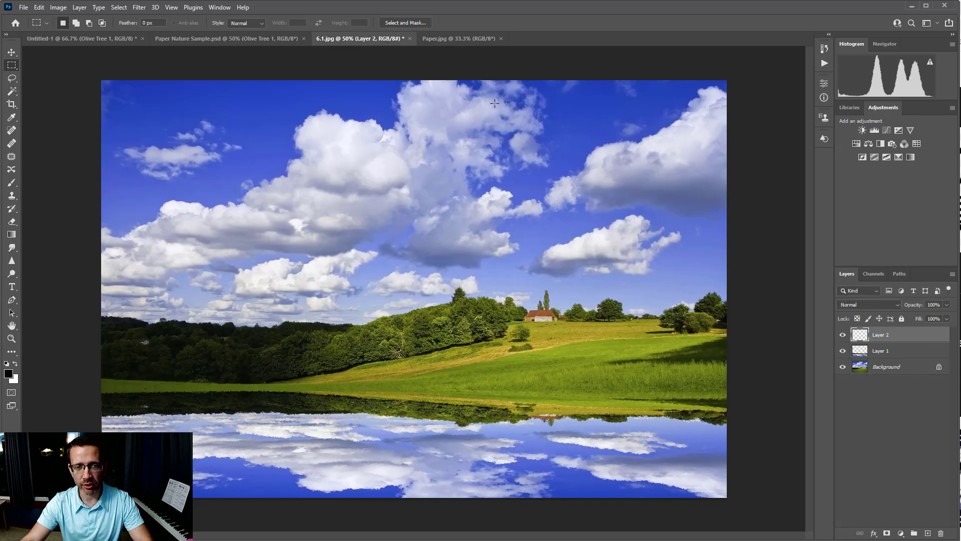
pyautogui.hotkey('ctrl', 'v')
pyautogui.click(12, 51)
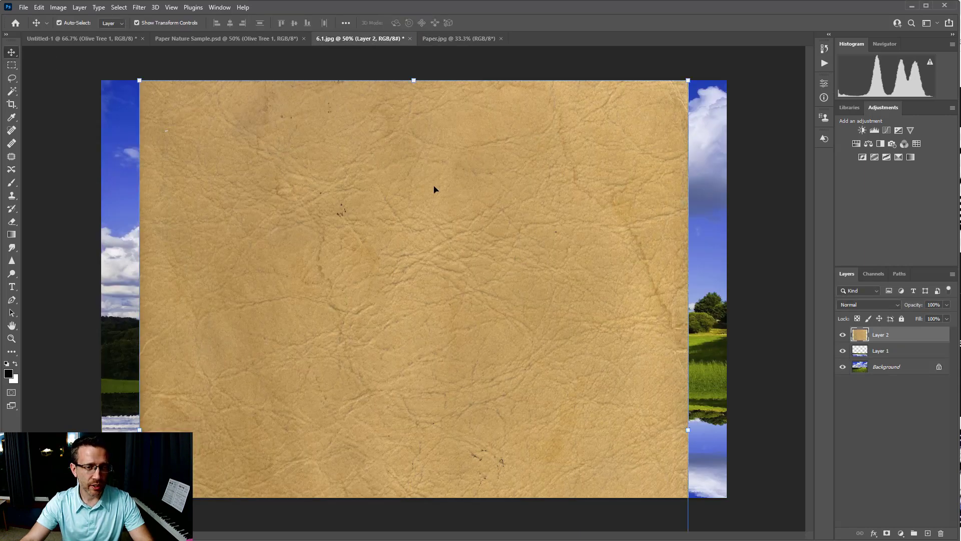
pyautogui.moveTo(435, 189); pyautogui.dragTo(645, 190)
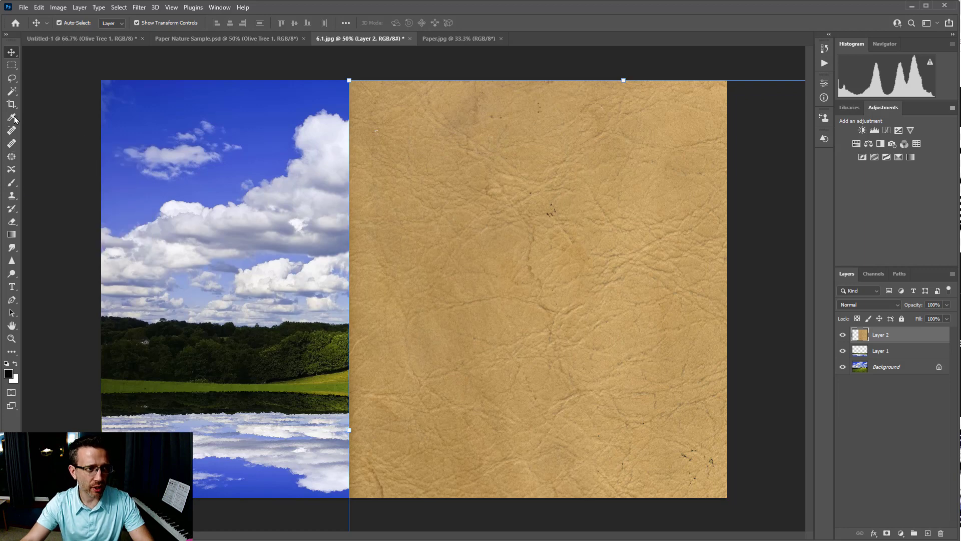
# - Lasso a wavy freehand line down the paper's left edge, enclosing the rest of the paper, and turn the selection into a layer mask
pyautogui.click(13, 79)
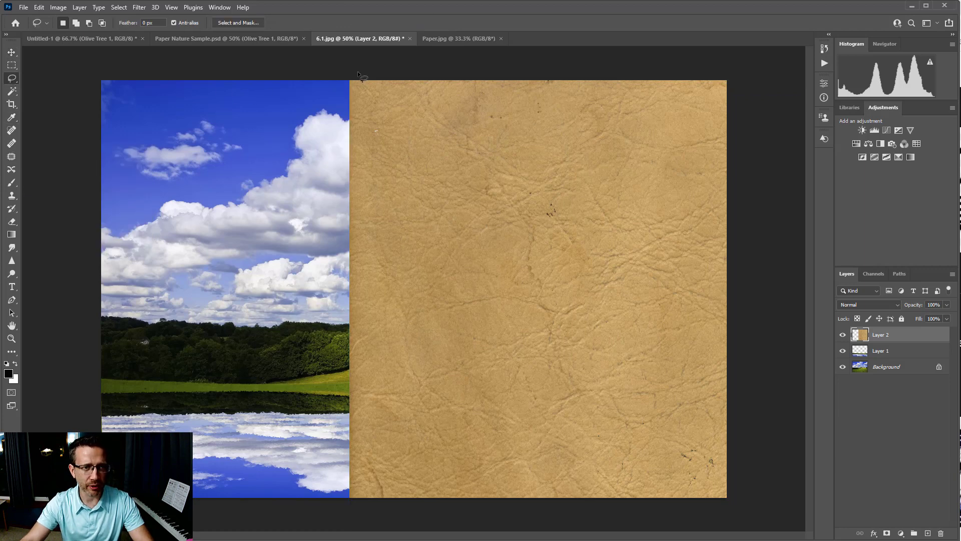
pyautogui.moveTo(357, 79); pyautogui.dragTo(359, 112)
pyautogui.moveTo(367, 165)
pyautogui.mouseDown()
pyautogui.moveTo(357, 507)
pyautogui.moveTo(688, 533)
pyautogui.moveTo(770, 520)
pyautogui.moveTo(788, 488)
pyautogui.moveTo(789, 454)
pyautogui.moveTo(766, 111)
pyautogui.moveTo(748, 57)
pyautogui.moveTo(722, 46)
pyautogui.moveTo(639, 46)
pyautogui.moveTo(352, 69)
pyautogui.mouseUp()
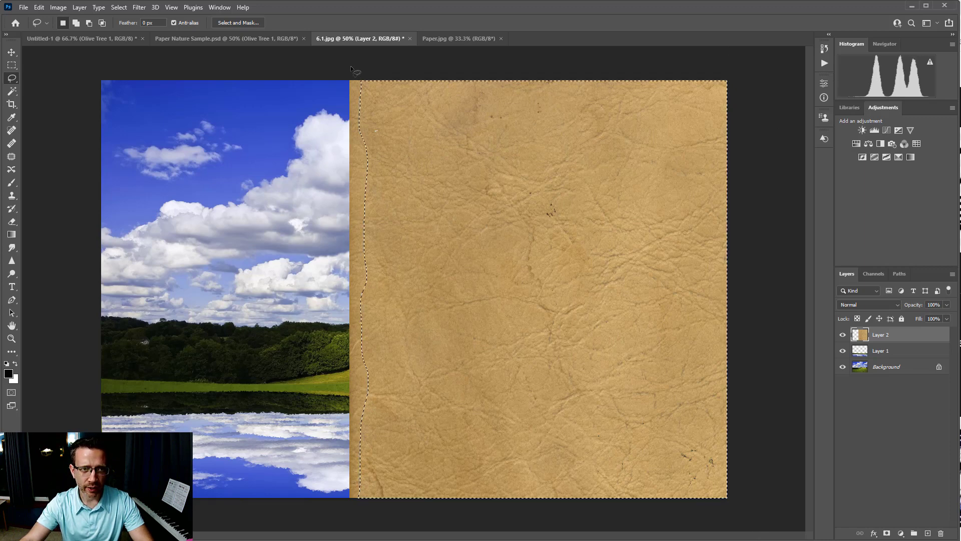
pyautogui.rightClick(8, 81)
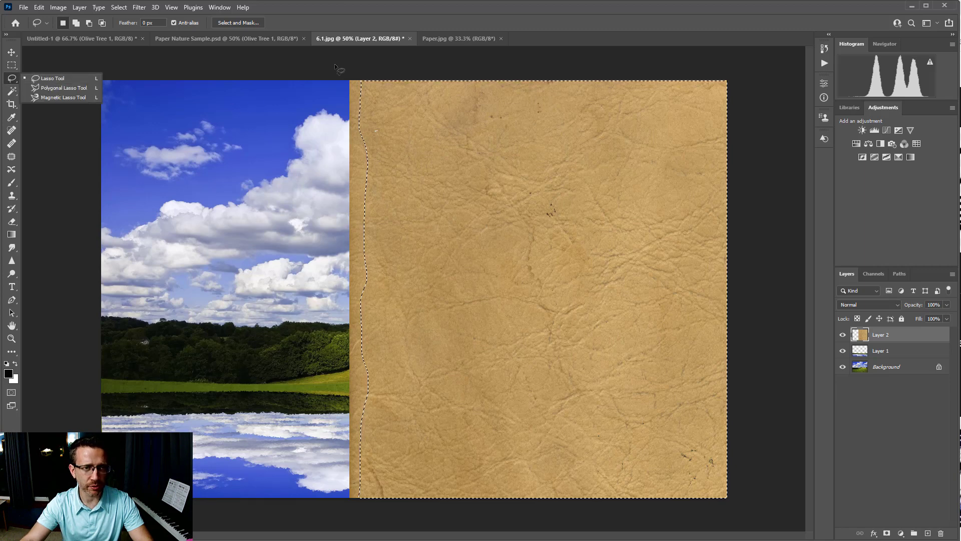
pyautogui.click(887, 533)
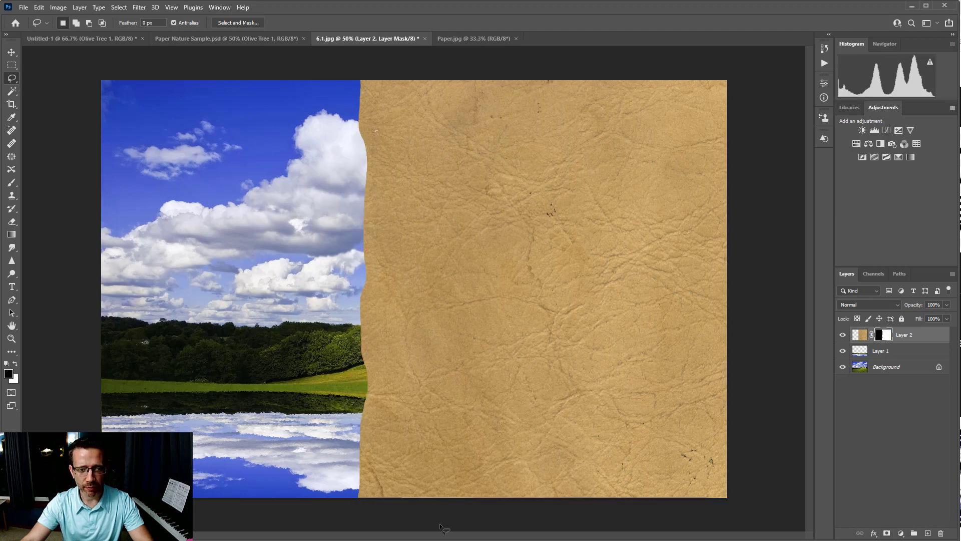
# - Add a drop shadow layer style to the paper layer's image
pyautogui.click(864, 338)
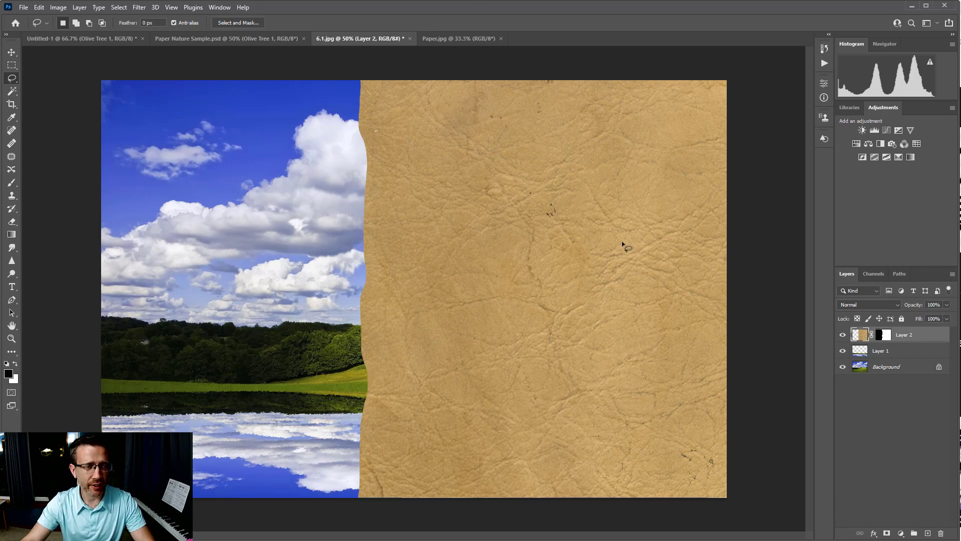
pyautogui.click(80, 8)
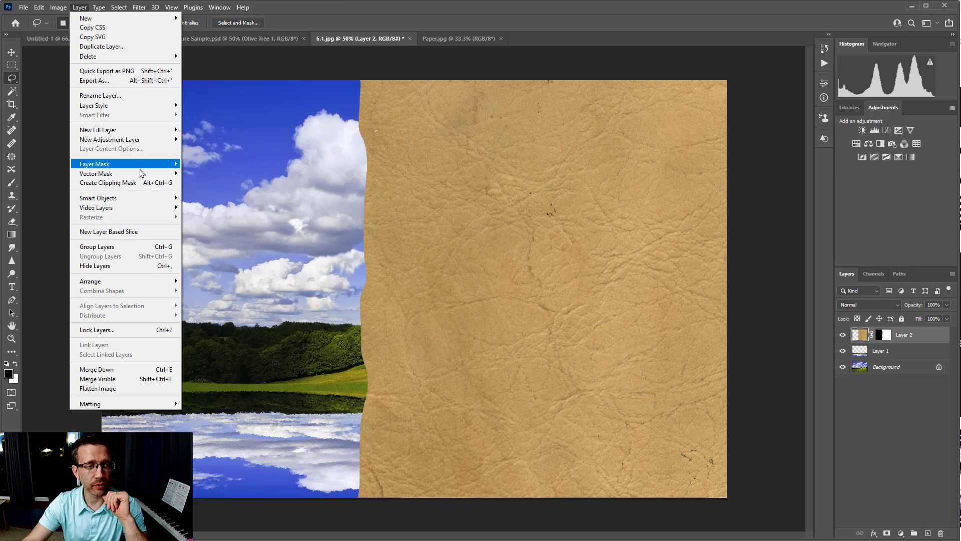
pyautogui.moveTo(140, 174)
pyautogui.moveTo(141, 106)
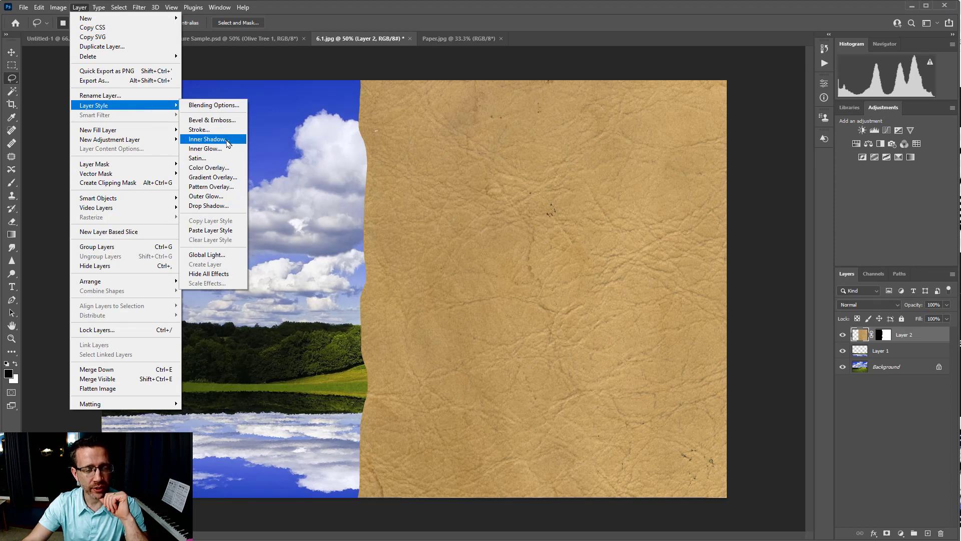
pyautogui.click(223, 206)
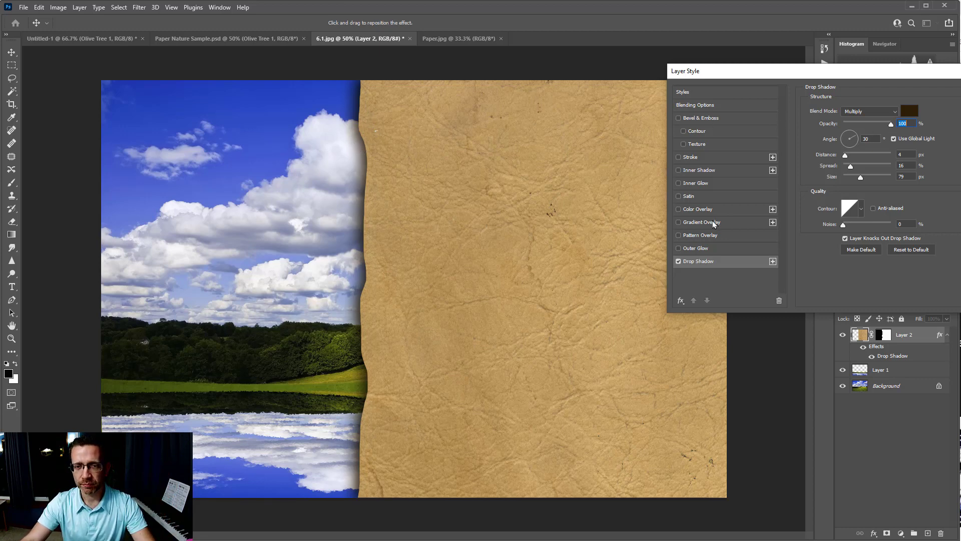
pyautogui.click(697, 249)
pyautogui.click(697, 264)
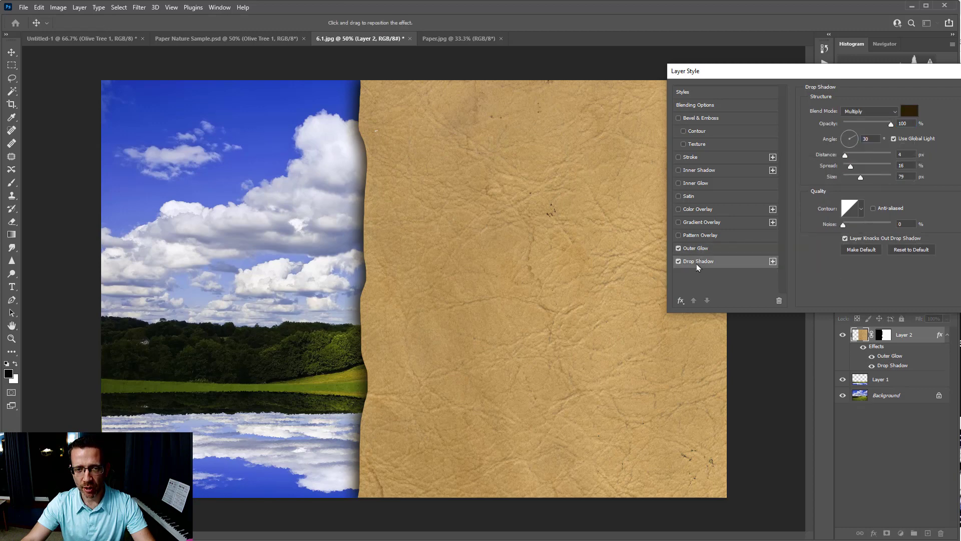
pyautogui.click(678, 248)
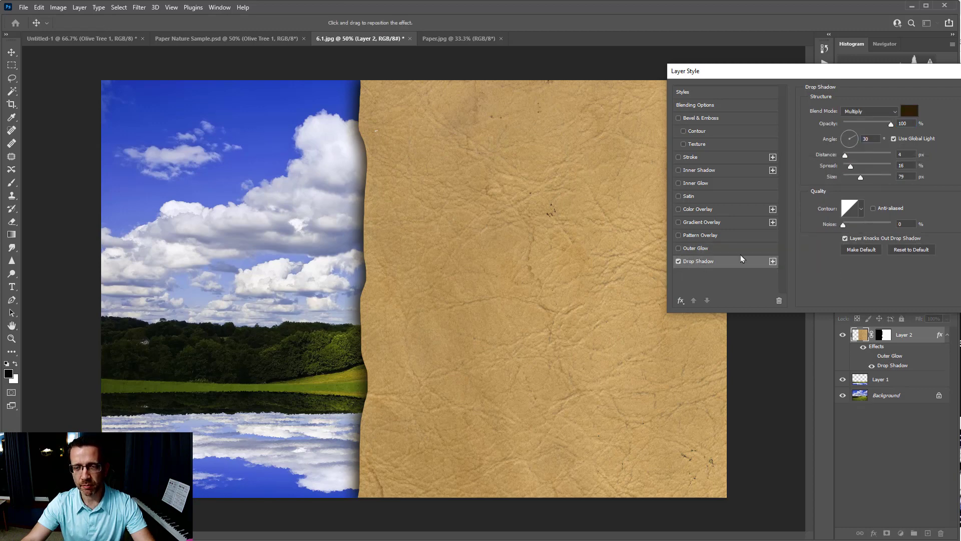
# - Set the paper's drop shadow to distance 9 px, spread 18%, size 81 px and opacity 83%, and apply the style
pyautogui.moveTo(850, 160); pyautogui.dragTo(861, 177)
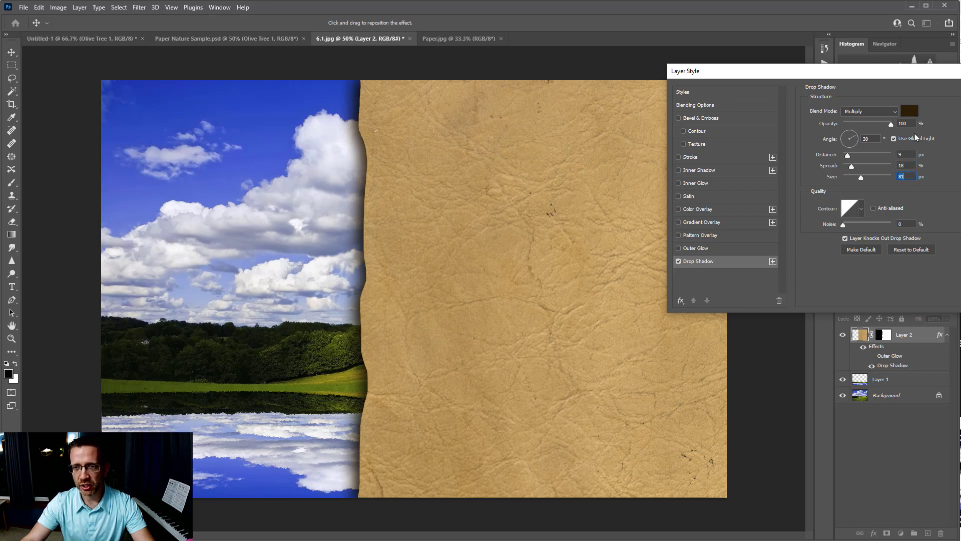
pyautogui.moveTo(892, 125)
pyautogui.mouseDown()
pyautogui.moveTo(869, 131)
pyautogui.moveTo(881, 128)
pyautogui.mouseUp()
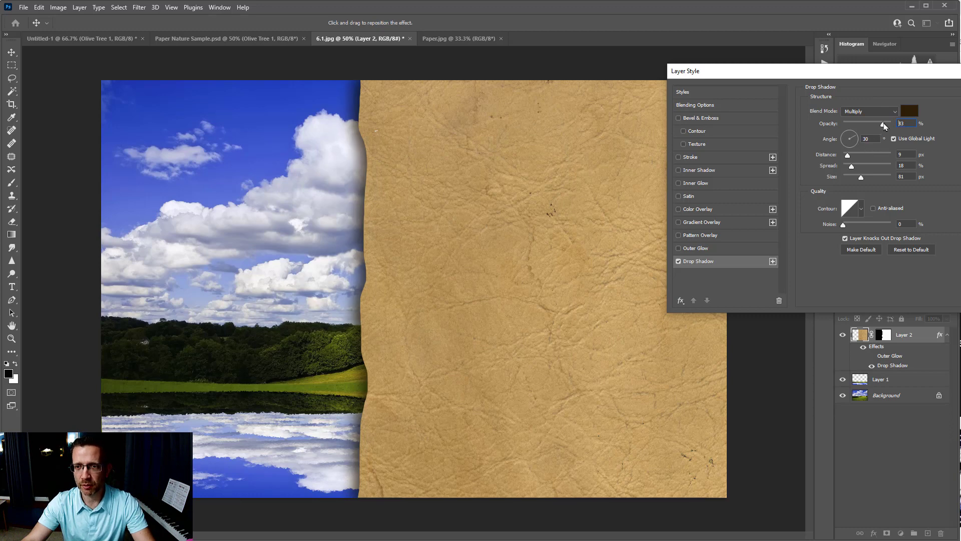
pyautogui.moveTo(884, 125); pyautogui.dragTo(884, 125)
pyautogui.press('Return')
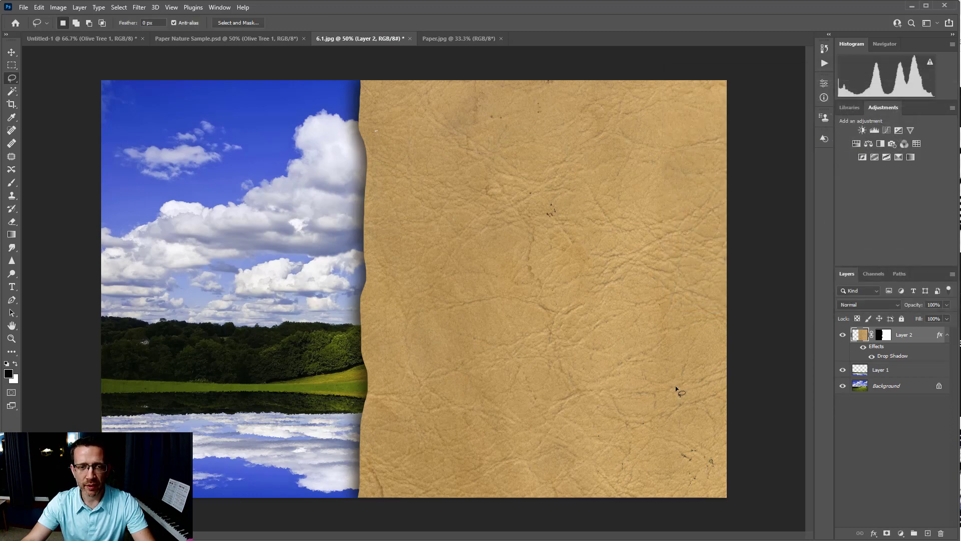
# - Add an inner shadow to the paper layer alongside its drop shadow and apply the layer style
pyautogui.doubleClick(900, 356)
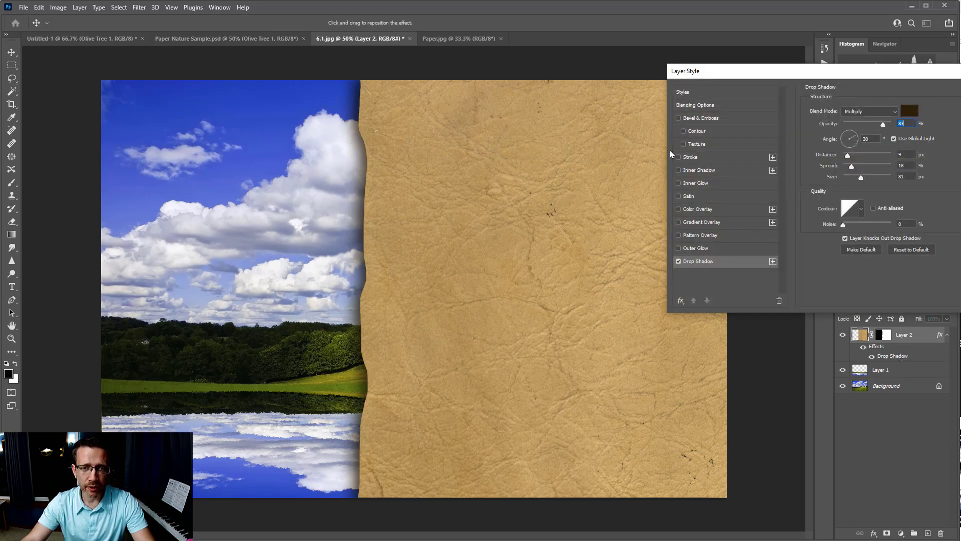
pyautogui.click(679, 170)
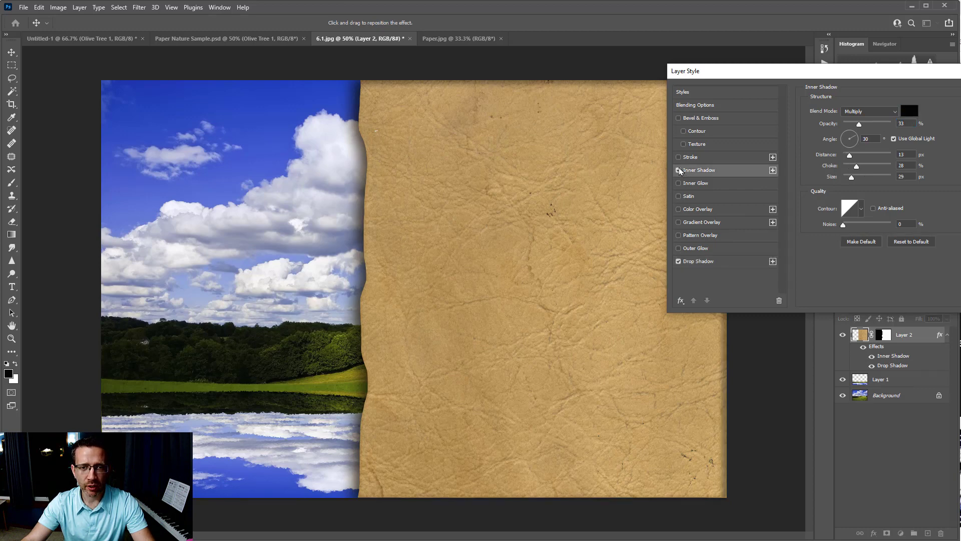
pyautogui.moveTo(764, 75); pyautogui.dragTo(912, 73)
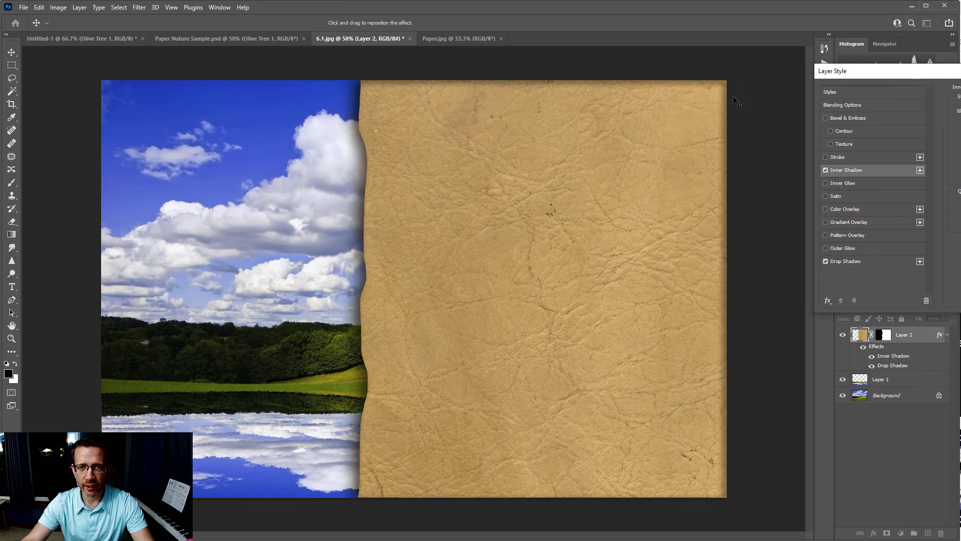
pyautogui.click(826, 170)
pyautogui.click(826, 170)
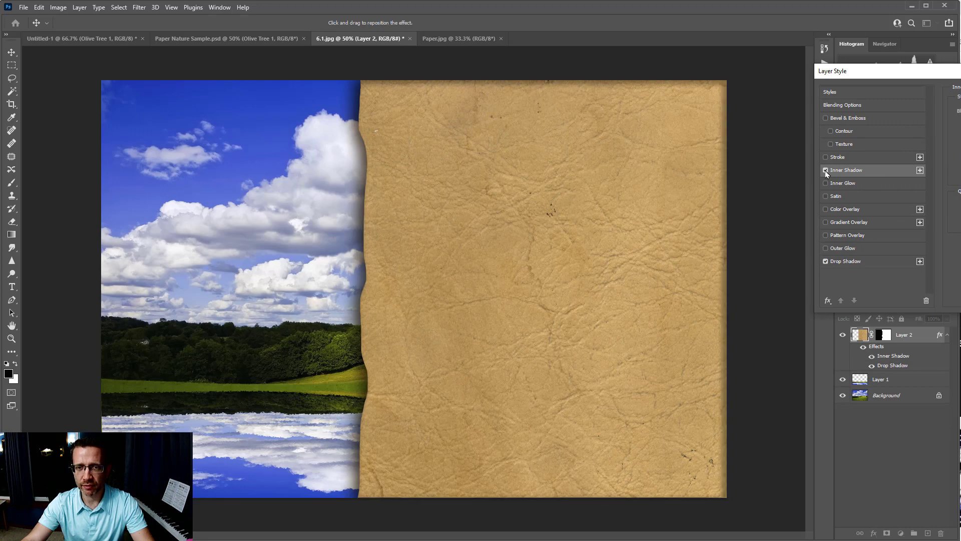
pyautogui.press('Return')
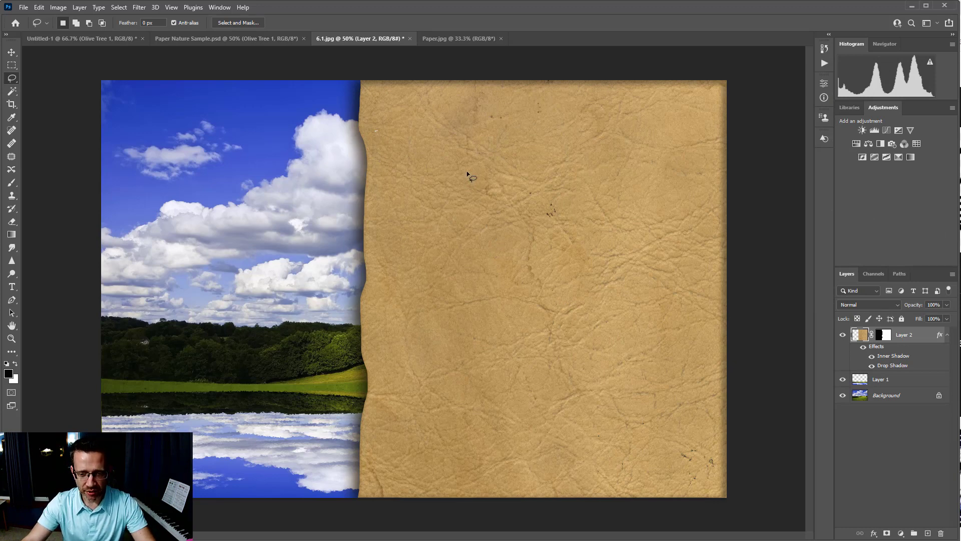
# - Add the text NATURE in dark brown Arial Bold and move it onto the lower half of the paper
pyautogui.click(12, 286)
pyautogui.click(425, 254)
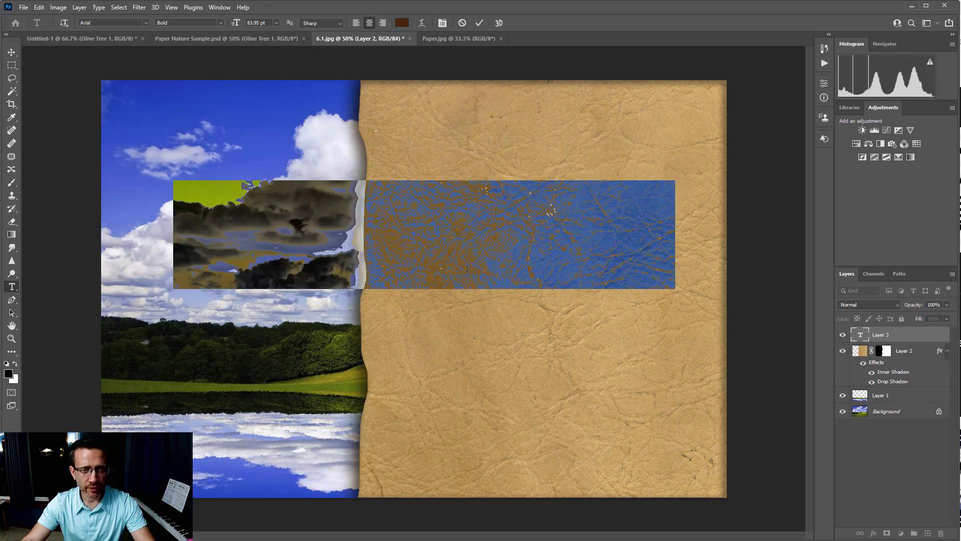
pyautogui.write('NATURE')
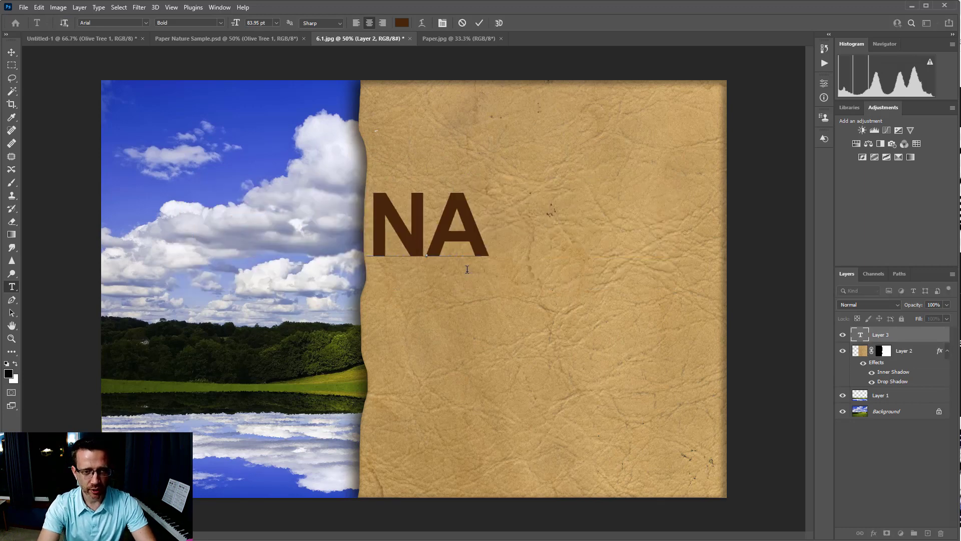
pyautogui.click(11, 51)
pyautogui.moveTo(341, 218); pyautogui.dragTo(466, 347)
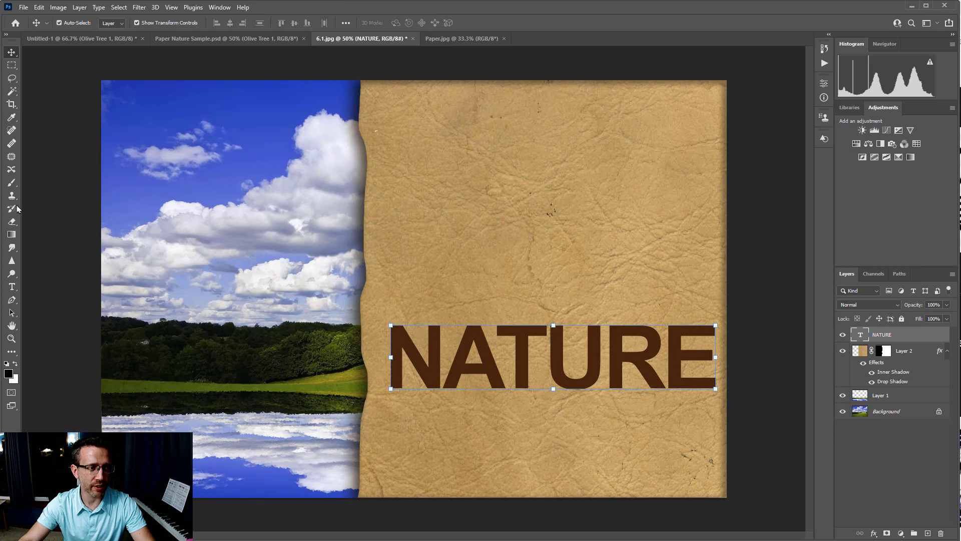
# - Change the colour of the whole NATURE text to 5d2e00 and commit the edit
pyautogui.click(12, 286)
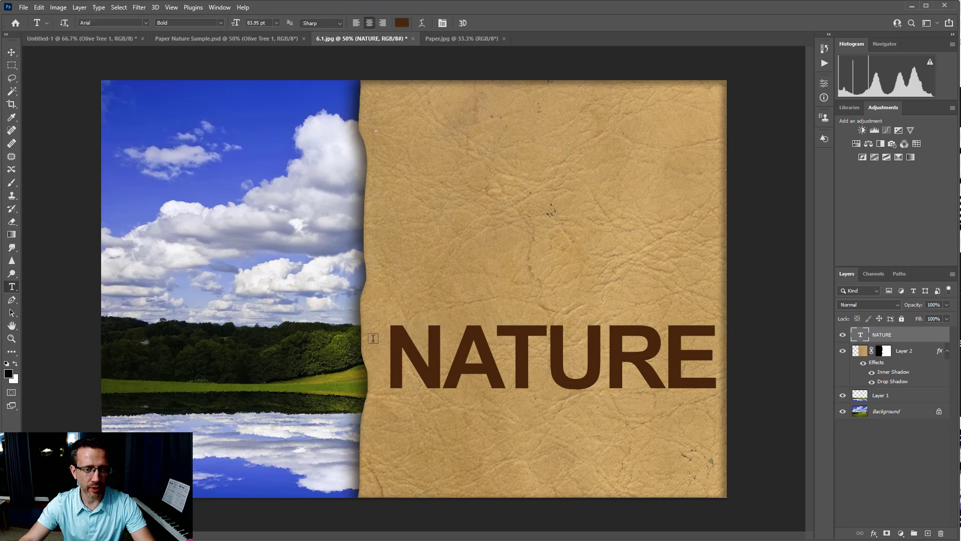
pyautogui.moveTo(392, 341); pyautogui.dragTo(718, 366)
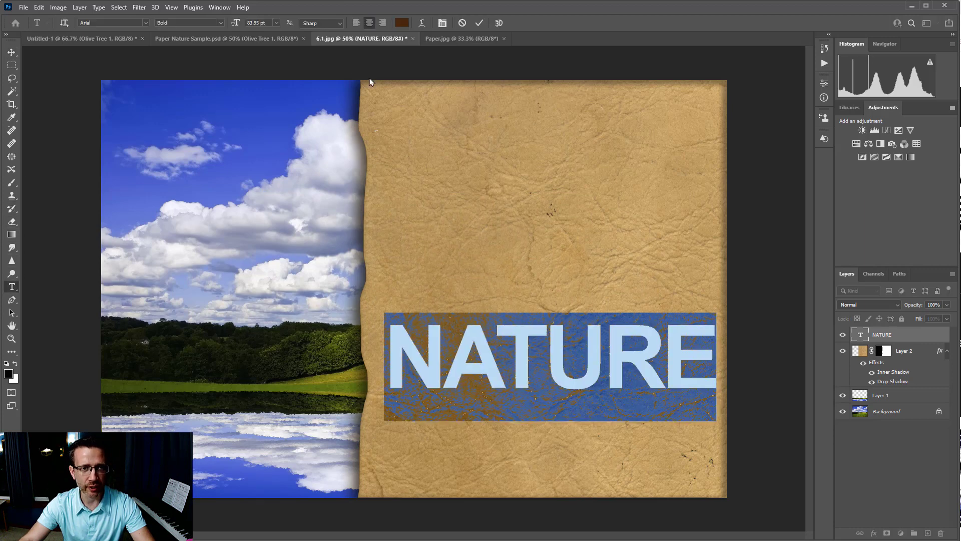
pyautogui.click(403, 23)
pyautogui.moveTo(873, 307); pyautogui.dragTo(788, 232)
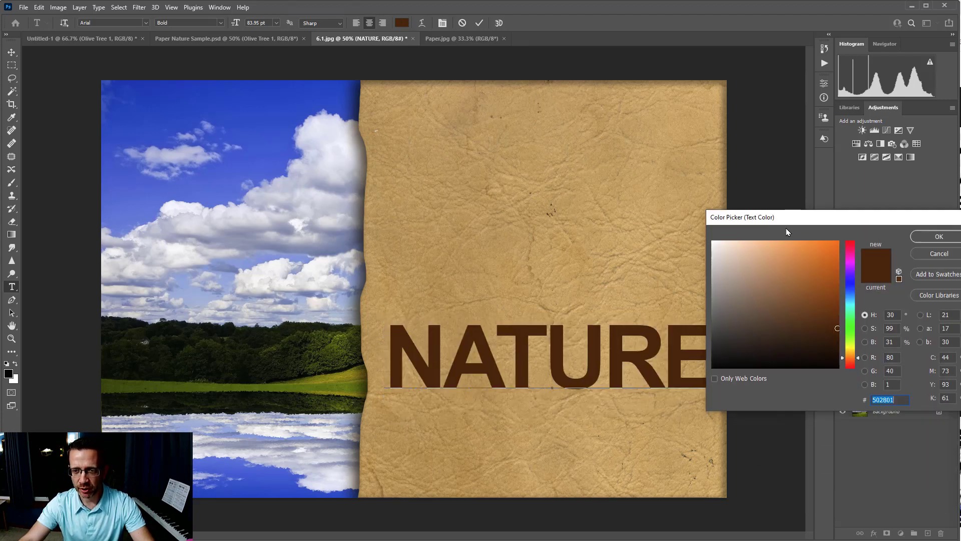
pyautogui.write('5d2e00')
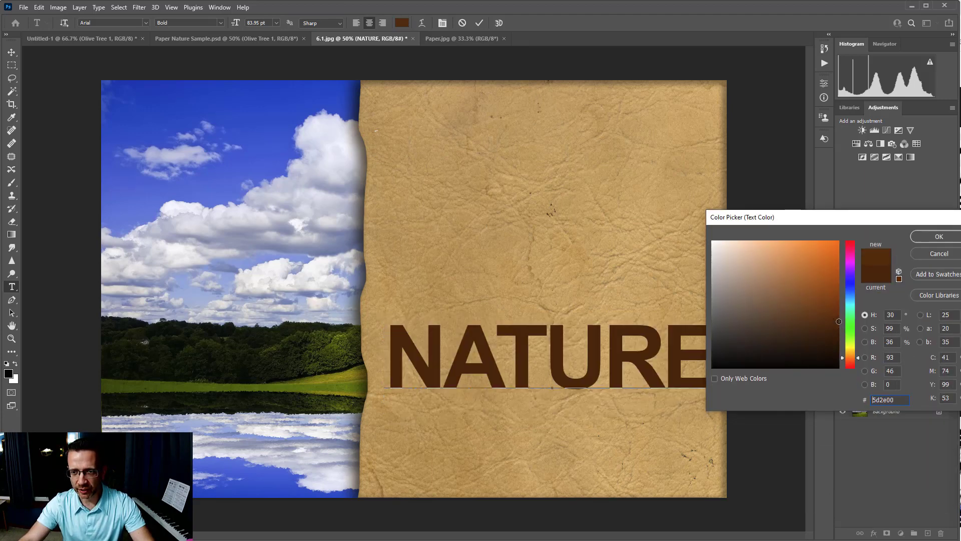
pyautogui.click(939, 236)
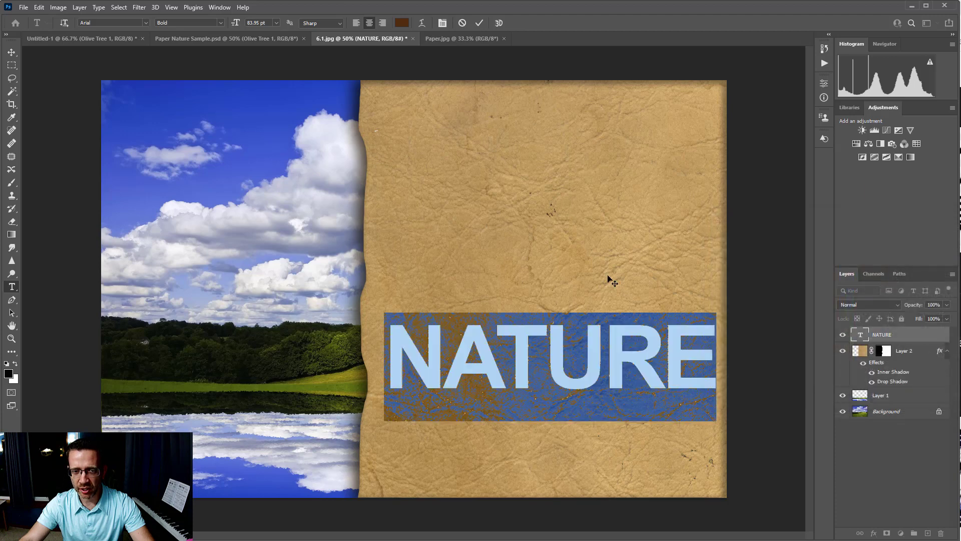
pyautogui.click(12, 64)
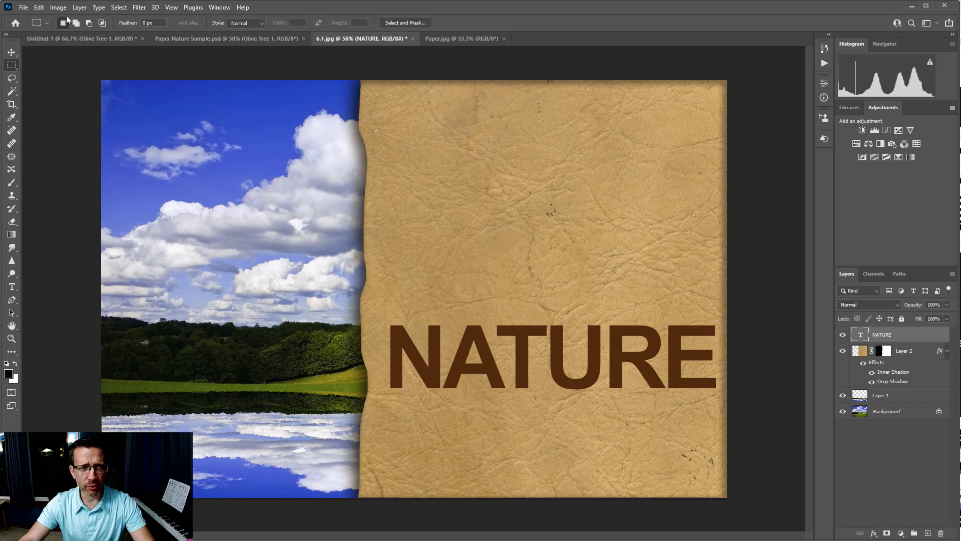
# - Clear the search in the shapes library and place the Olive Tree 1 shape from Leaf Trees on the paper above NATURE
pyautogui.click(219, 7)
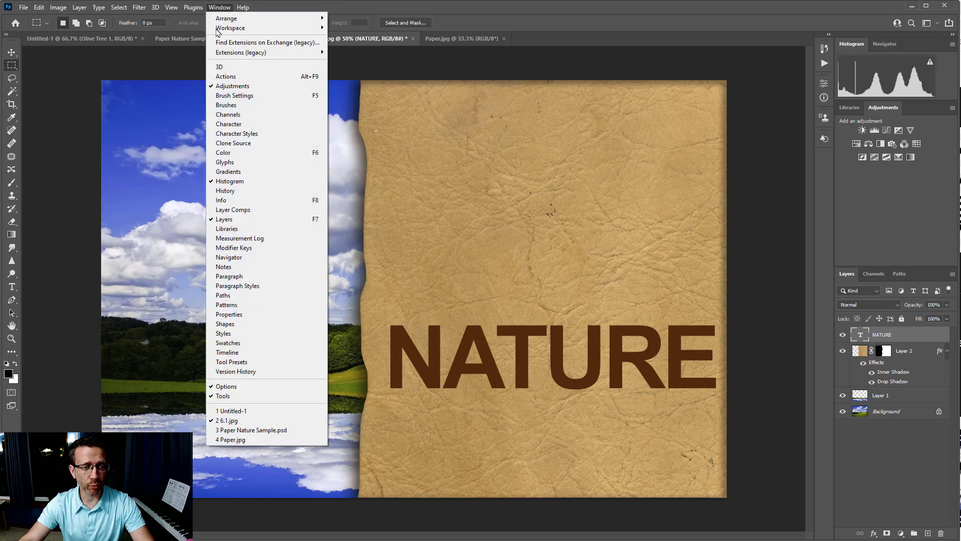
pyautogui.click(269, 323)
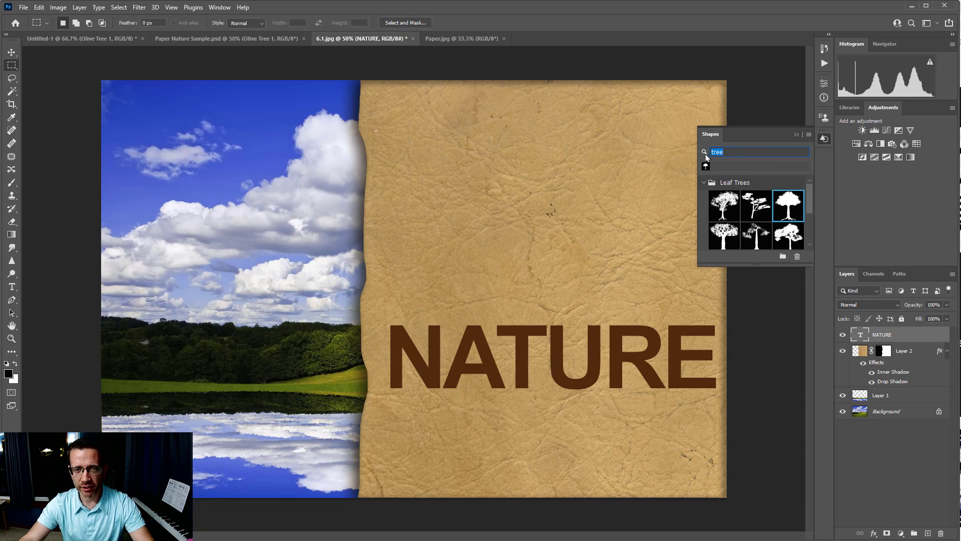
pyautogui.press('BackSpace')
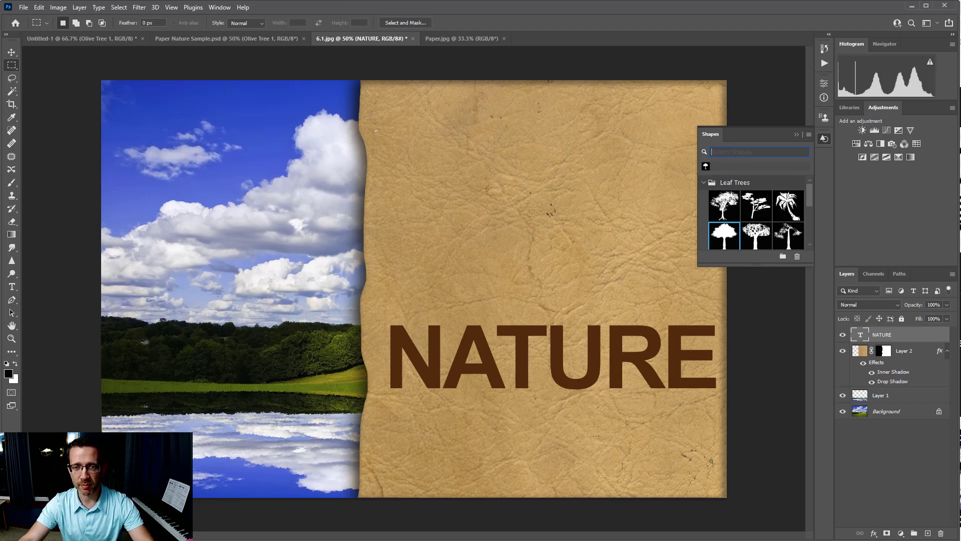
pyautogui.moveTo(727, 240); pyautogui.dragTo(544, 207)
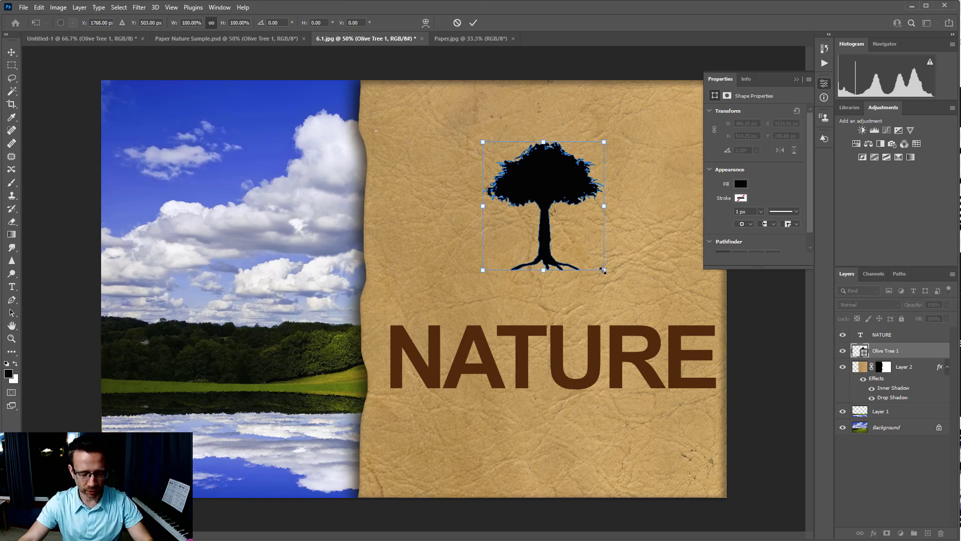
# - Enlarge the tree shape proportionally to about 128% and position it just above the middle of the NATURE text
pyautogui.moveTo(603, 270); pyautogui.dragTo(639, 306)
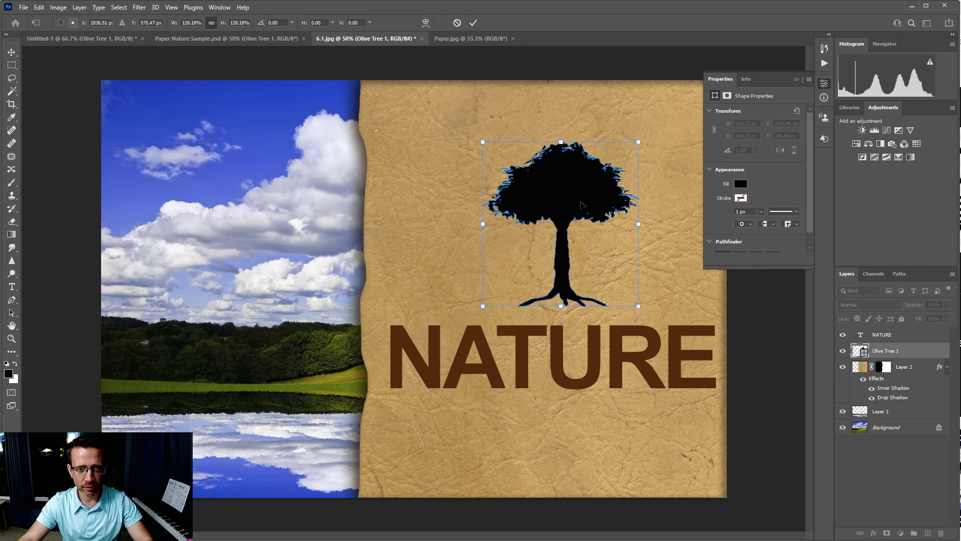
pyautogui.moveTo(581, 204); pyautogui.dragTo(566, 197)
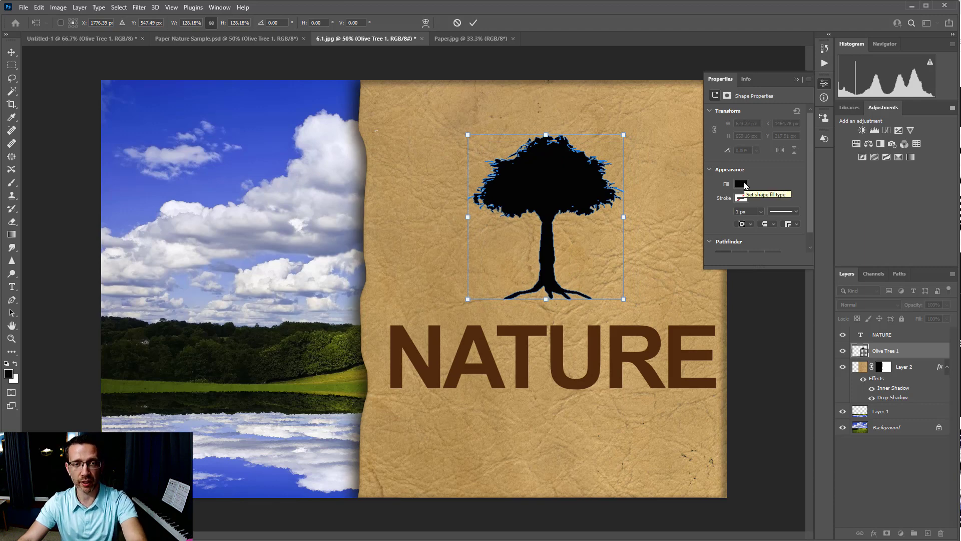
pyautogui.press('Return')
# - Fill the tree shape with the recently used dark brown that matches the NATURE text
pyautogui.click(741, 184)
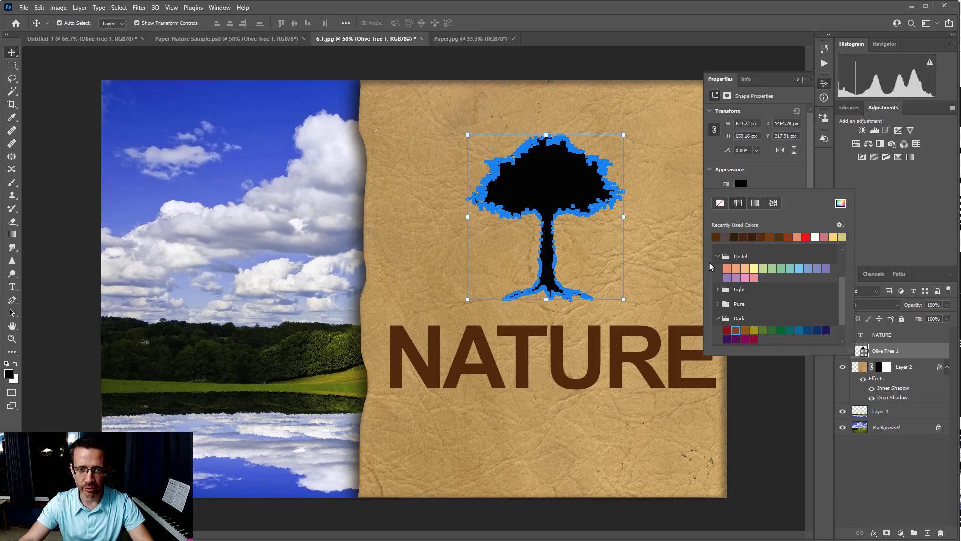
pyautogui.click(716, 236)
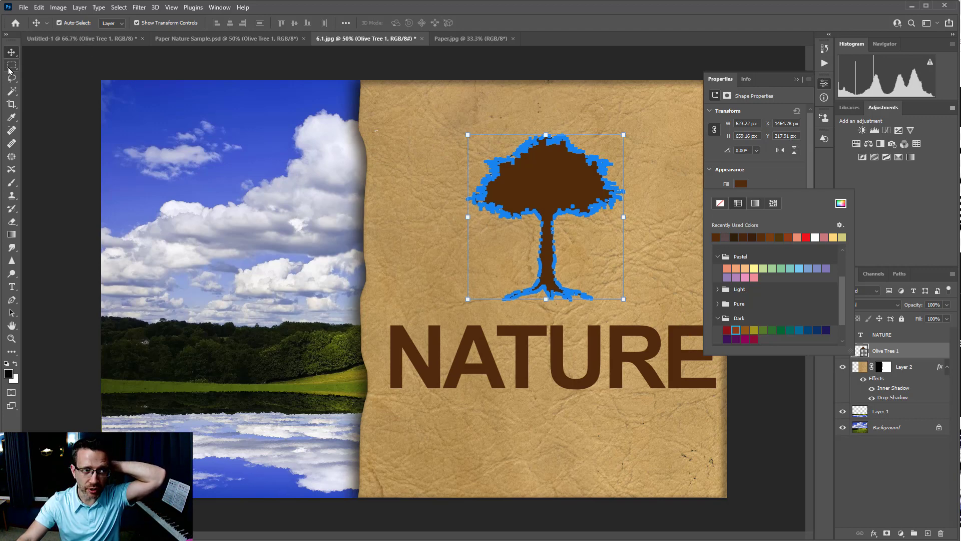
pyautogui.click(897, 414)
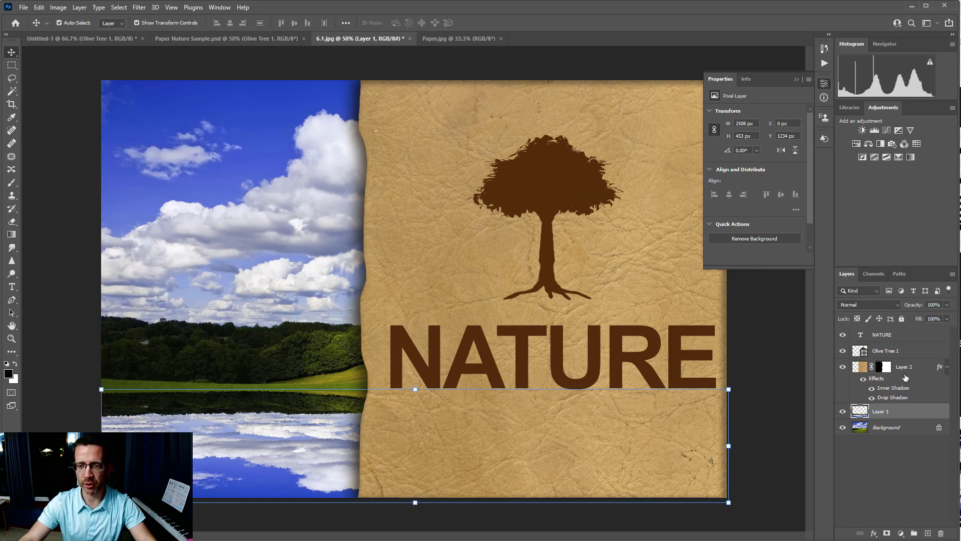
pyautogui.click(899, 351)
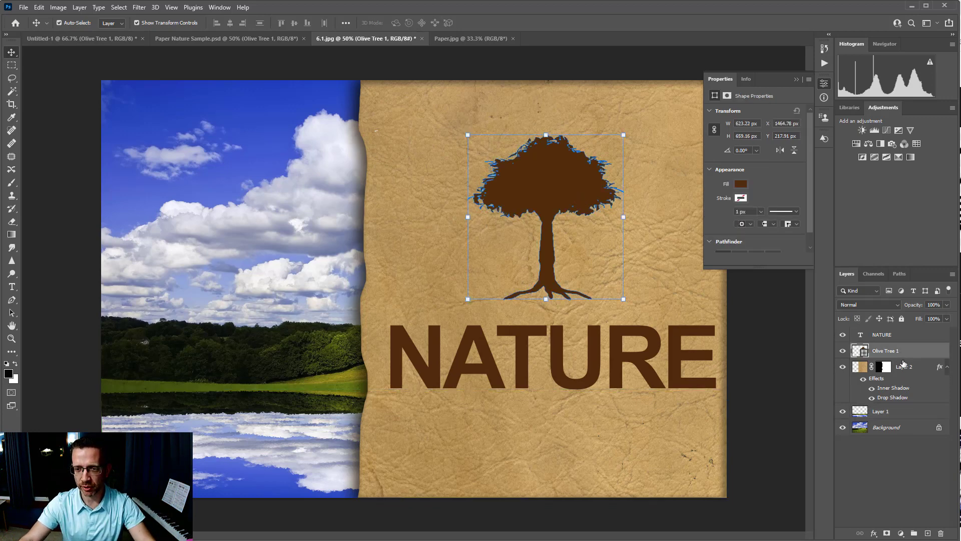
pyautogui.click(897, 335)
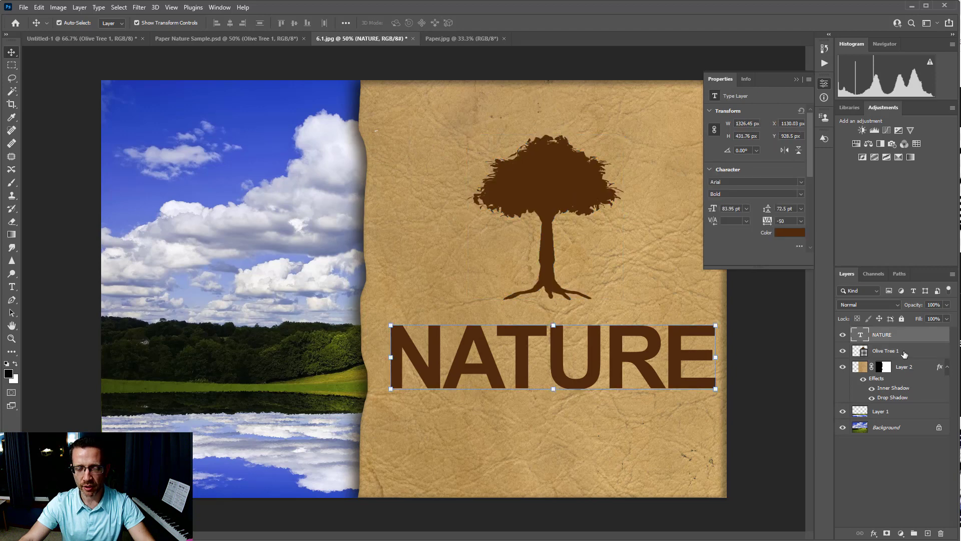
pyautogui.keyDown('shift'); pyautogui.click(904, 353); pyautogui.keyUp('shift')
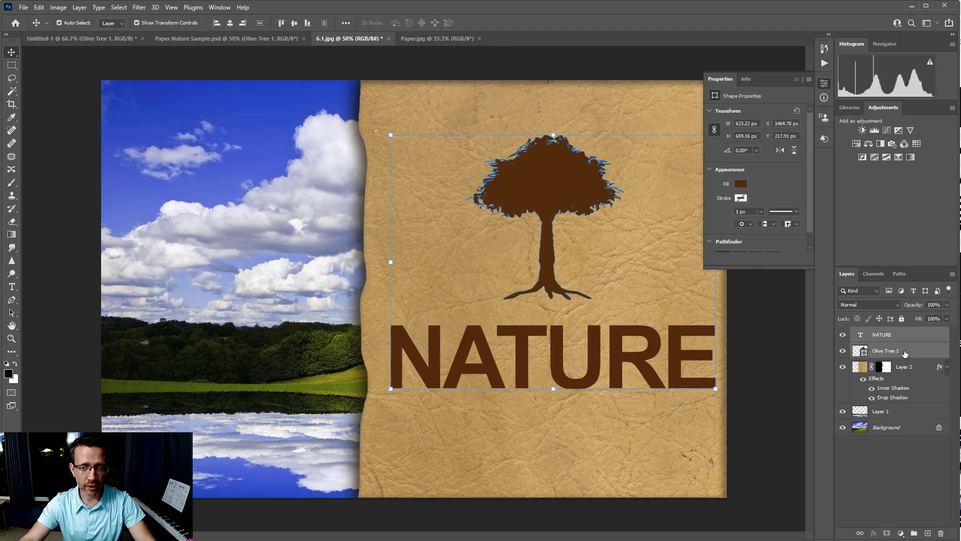
pyautogui.rightClick(904, 354)
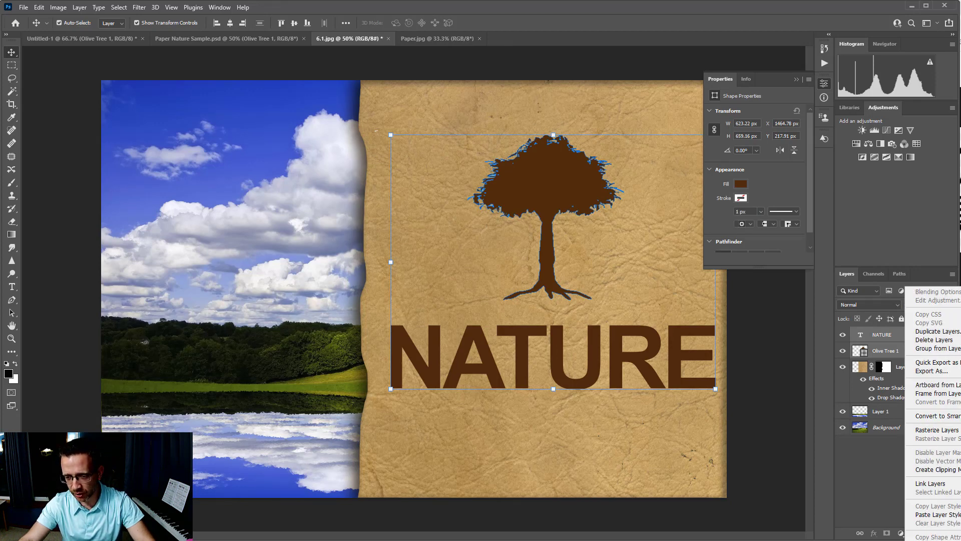
pyautogui.click(128, 4)
pyautogui.click(120, 5)
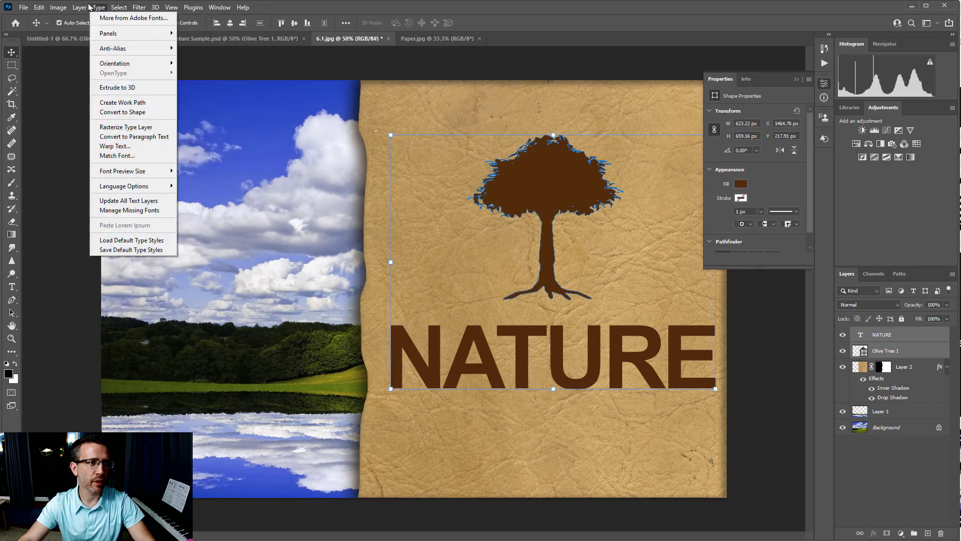
pyautogui.moveTo(80, 8)
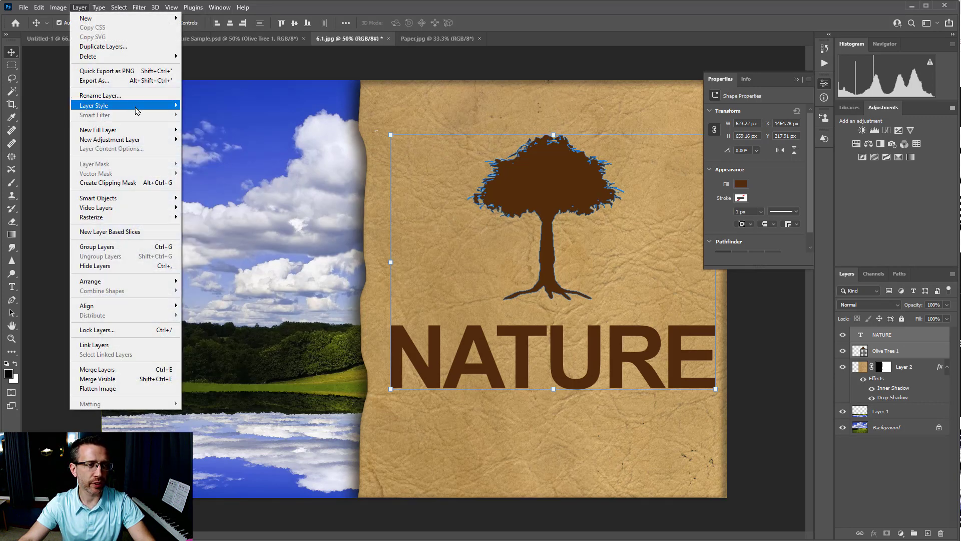
pyautogui.moveTo(138, 109)
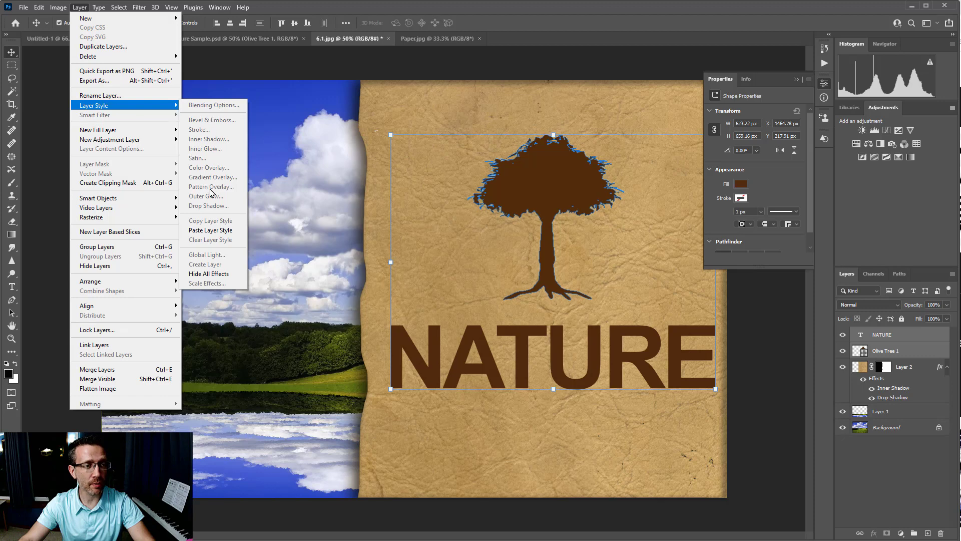
pyautogui.click(882, 334)
# - Add an Inner Shadow layer style to the NATURE text layer alone, leaving Bevel & Emboss off
pyautogui.click(883, 335)
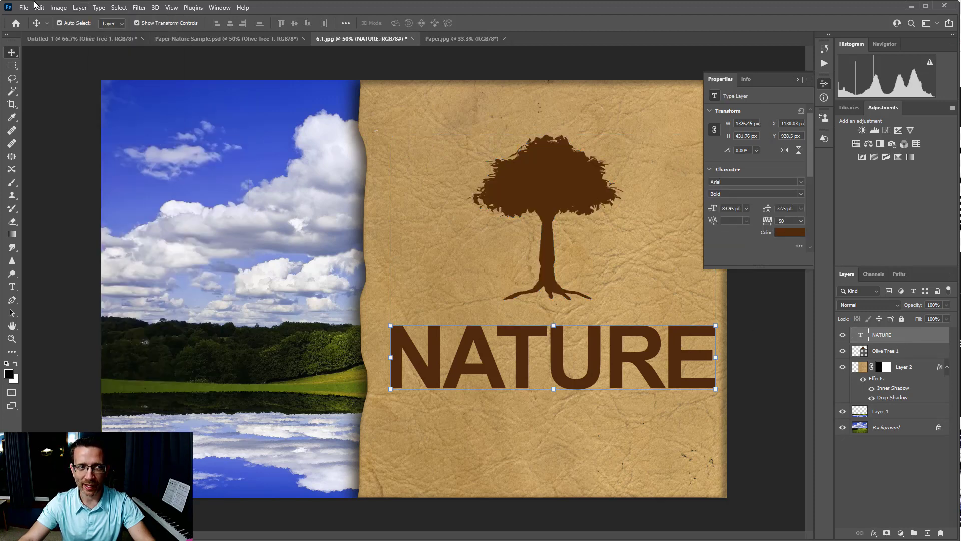
pyautogui.click(80, 9)
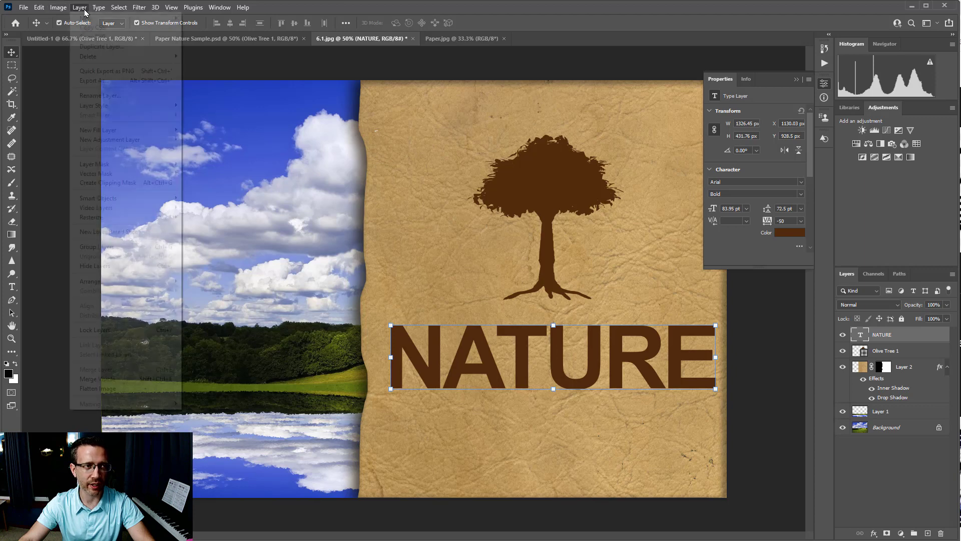
pyautogui.moveTo(153, 106)
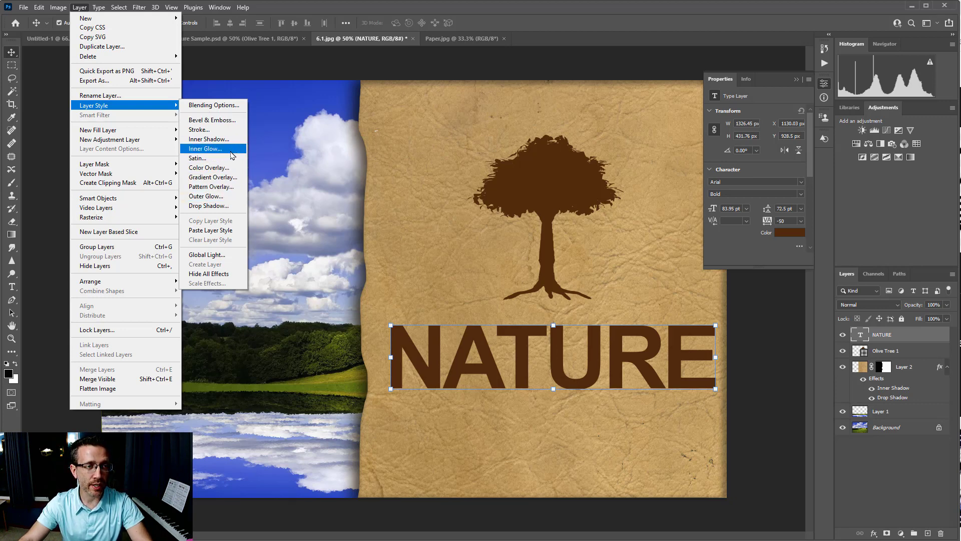
pyautogui.click(209, 139)
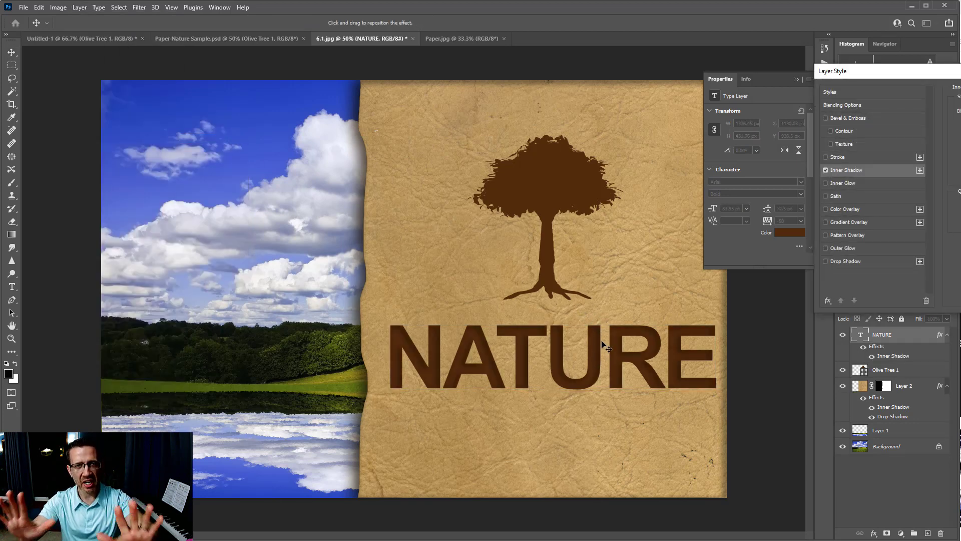
pyautogui.click(826, 119)
pyautogui.click(826, 119)
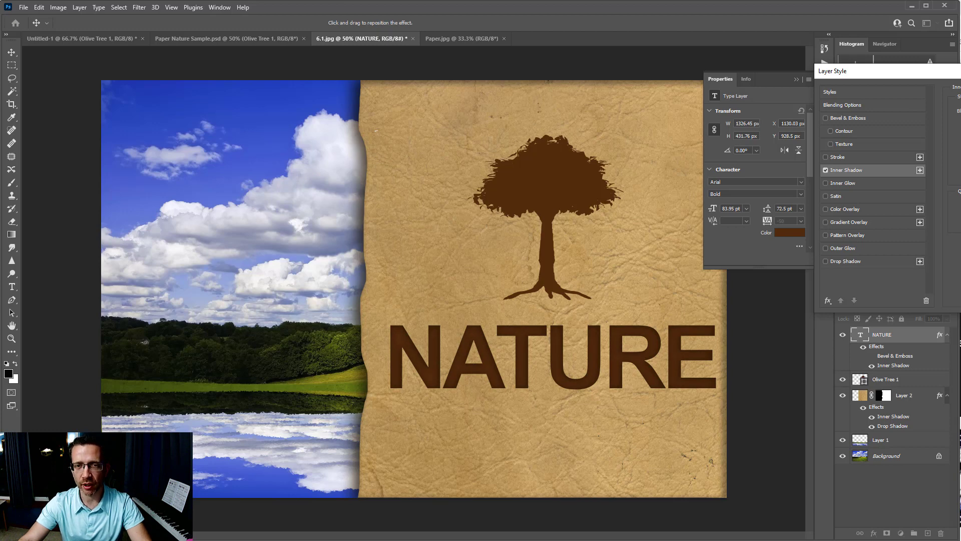
pyautogui.press('Return')
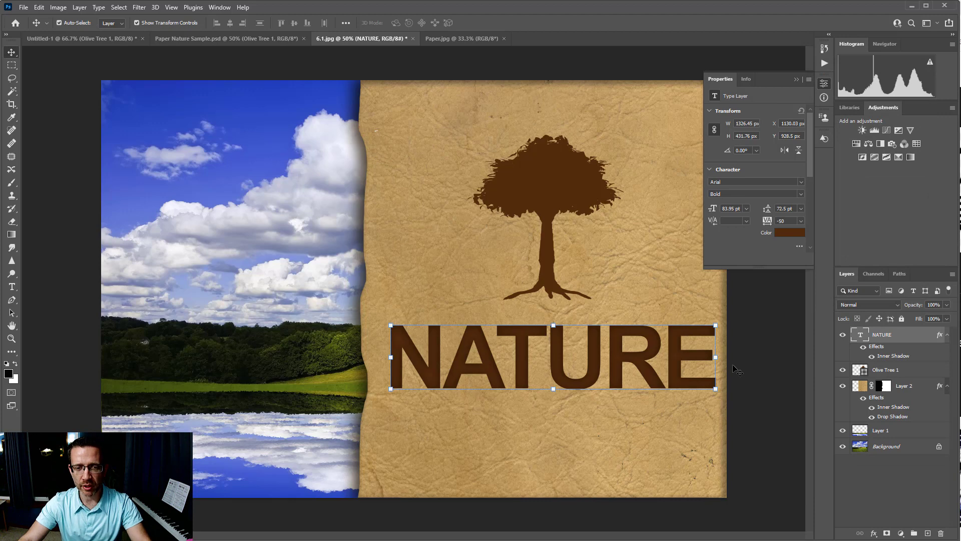
# - Try different blend modes on the NATURE text layer and set it to Linear Light
pyautogui.click(879, 305)
pyautogui.click(871, 313)
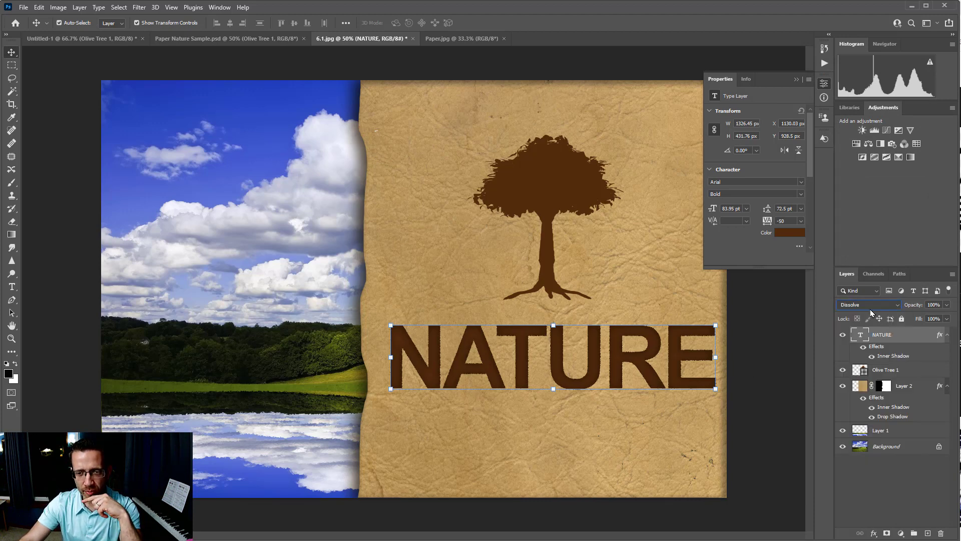
pyautogui.click(871, 306)
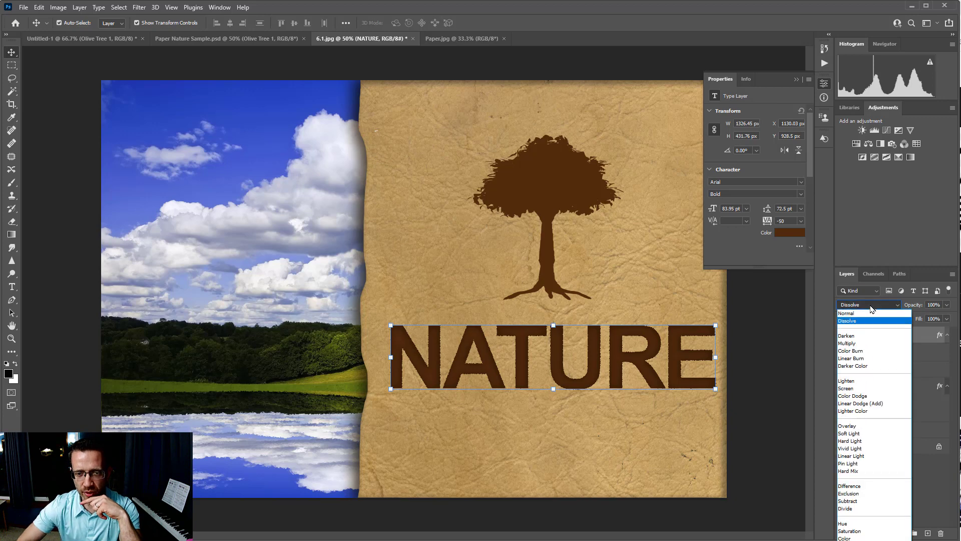
pyautogui.press('Down')
pyautogui.press('Down')
pyautogui.press('Down')
pyautogui.press('Down')
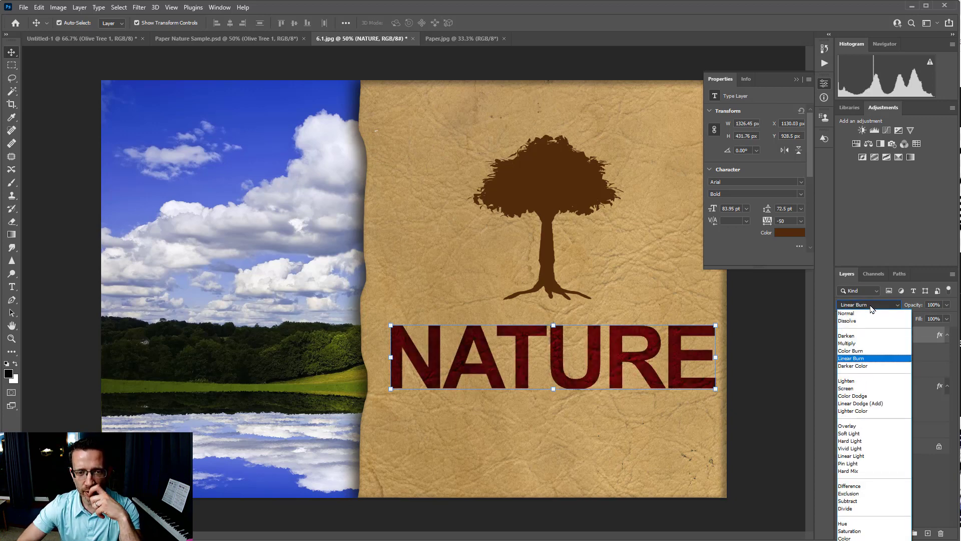
pyautogui.press('Down')
pyautogui.press('Down')
pyautogui.press('Down')
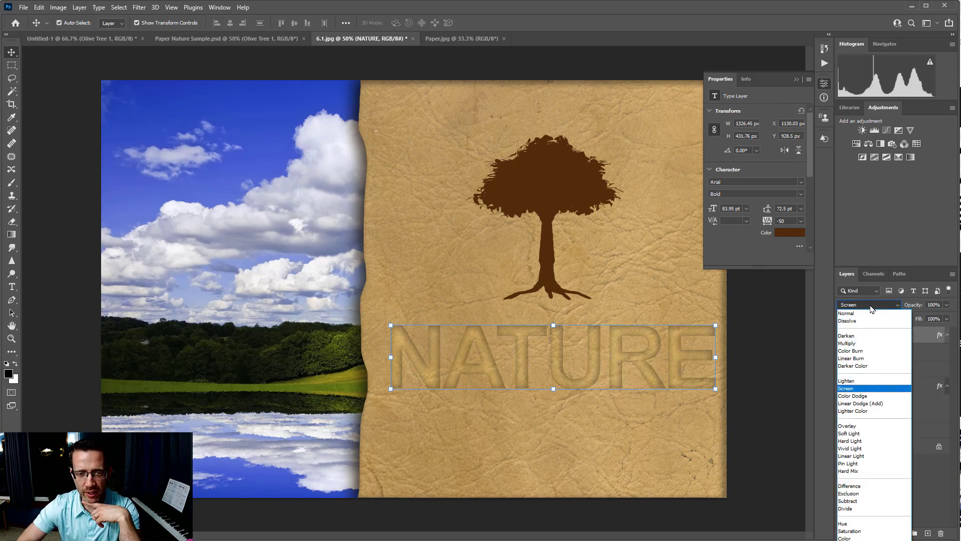
pyautogui.press('Down')
pyautogui.press('Down')
pyautogui.press('Down')
pyautogui.press('Down')
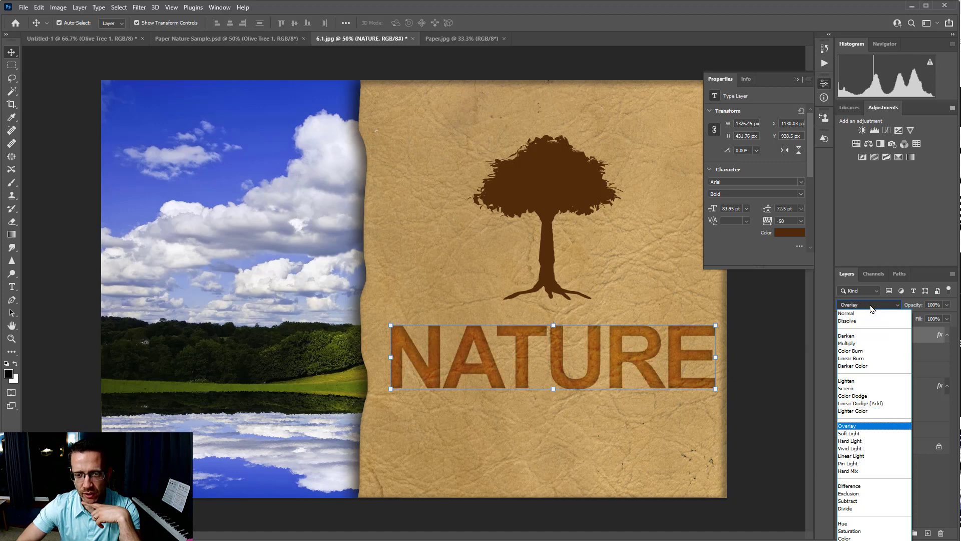
pyautogui.press('Down')
pyautogui.press('Down')
pyautogui.press('Down')
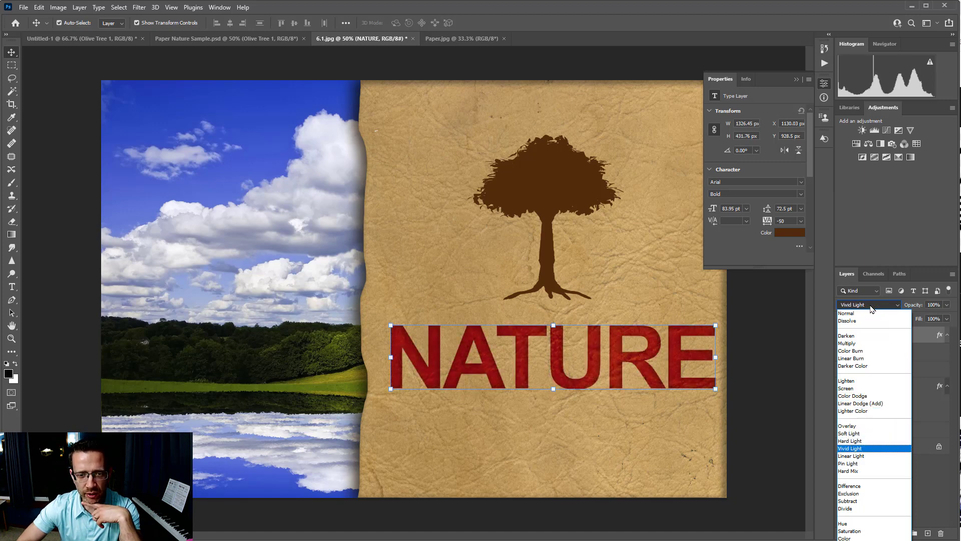
pyautogui.press('Down')
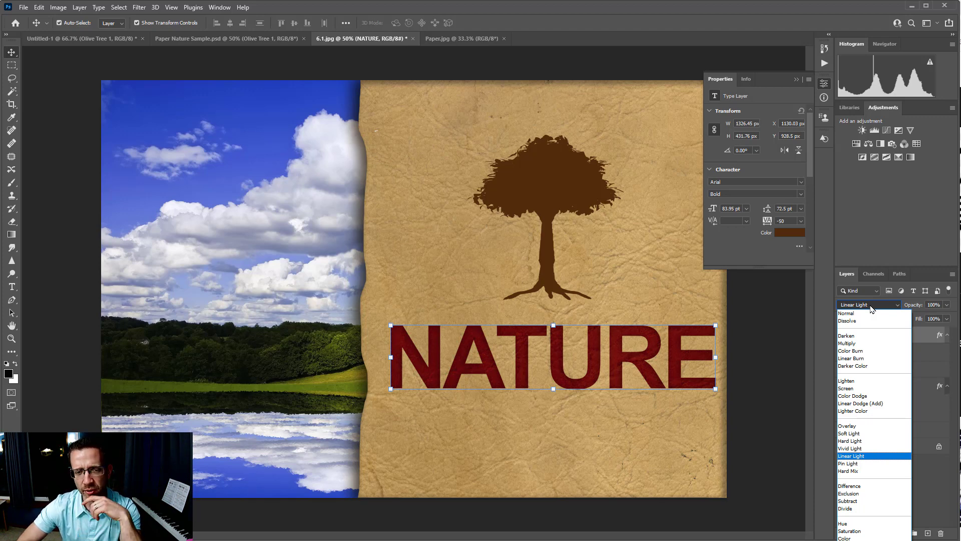
pyautogui.press('Down')
pyautogui.press('Down')
pyautogui.press('Down')
pyautogui.press('Down')
pyautogui.press('Down')
pyautogui.press('Down')
pyautogui.press('Down')
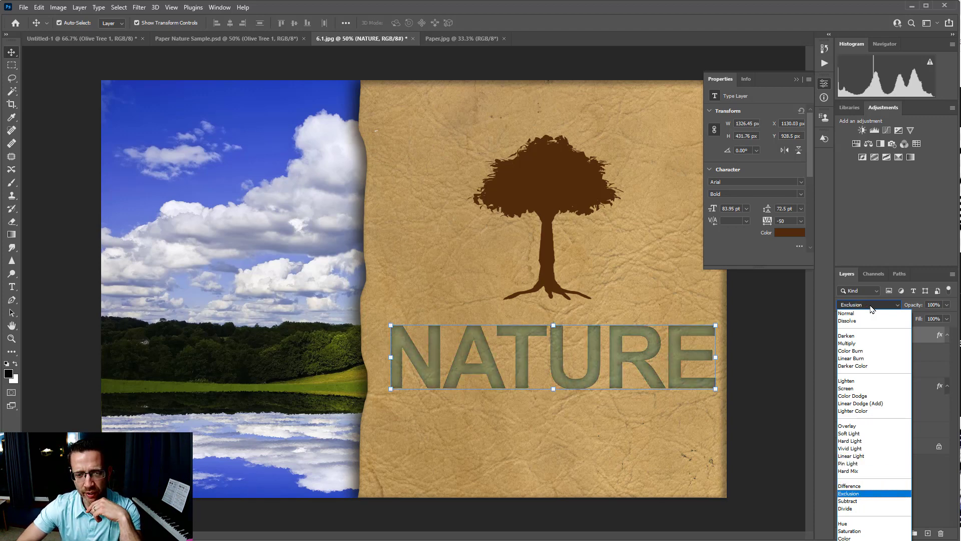
pyautogui.press('Up')
pyautogui.press('Up')
pyautogui.press('Up')
pyautogui.press('Up')
pyautogui.press('Up')
pyautogui.press('Up')
pyautogui.press('Up')
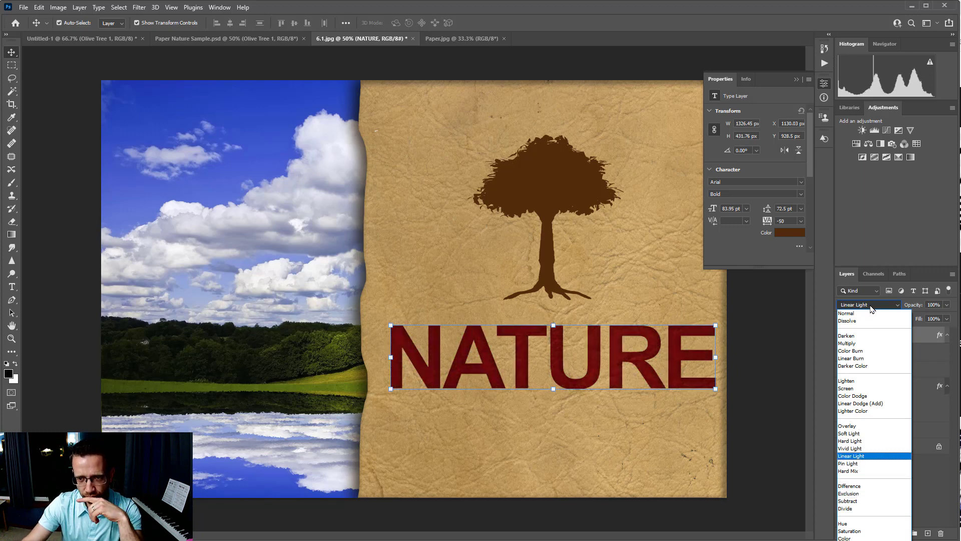
pyautogui.press('Return')
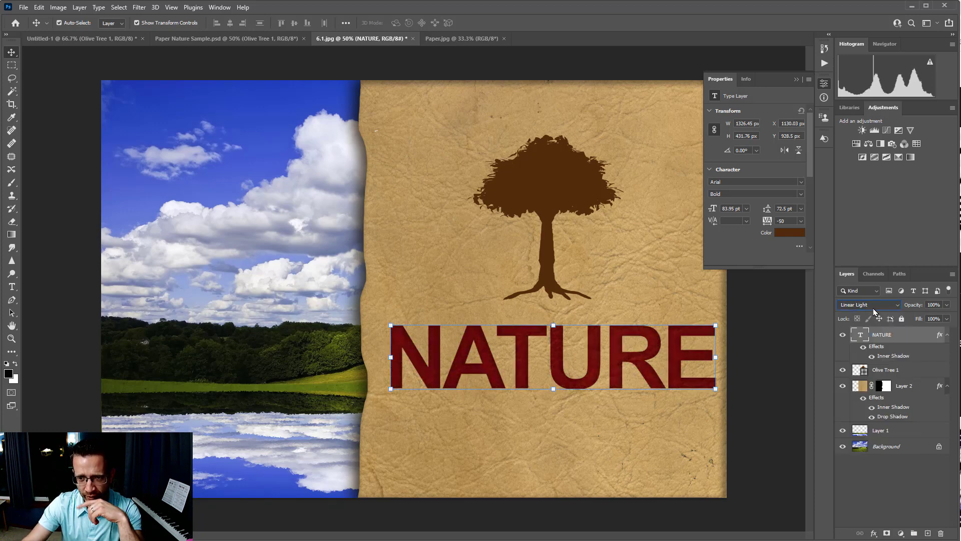
# - Change the NATURE text colour to the muted brown 513f2d and copy its hex code
pyautogui.click(792, 234)
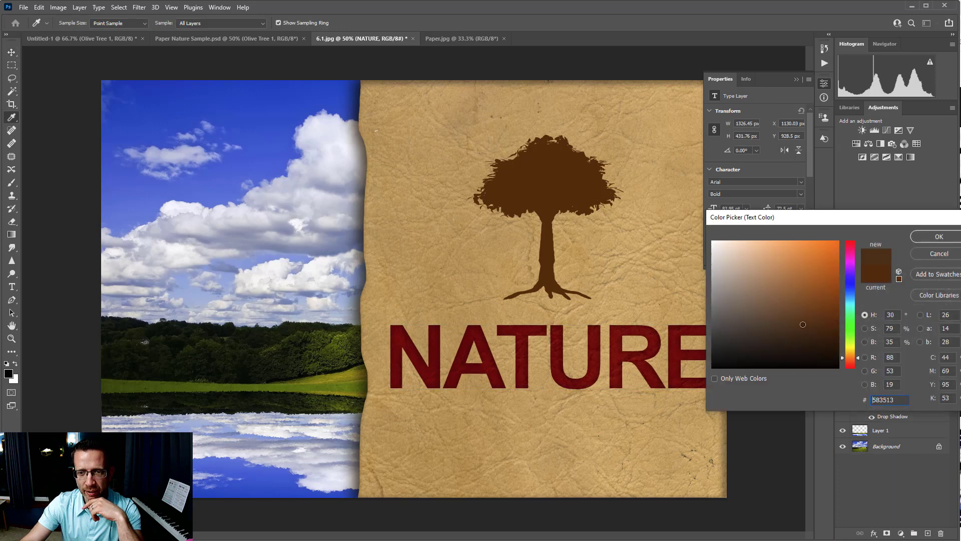
pyautogui.moveTo(803, 324)
pyautogui.mouseDown()
pyautogui.moveTo(779, 337)
pyautogui.moveTo(769, 327)
pyautogui.mouseUp()
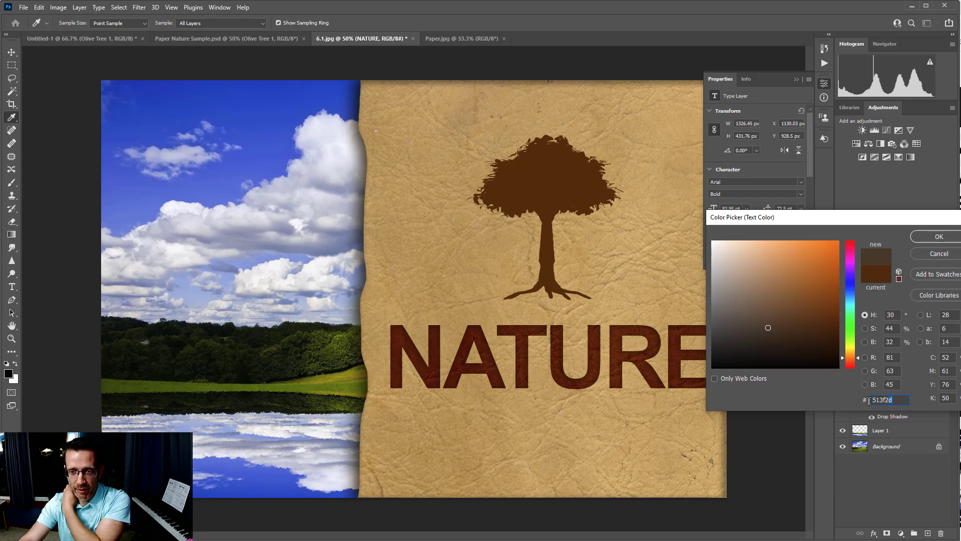
pyautogui.moveTo(869, 400); pyautogui.dragTo(834, 398)
pyautogui.hotkey('ctrl', 'c')
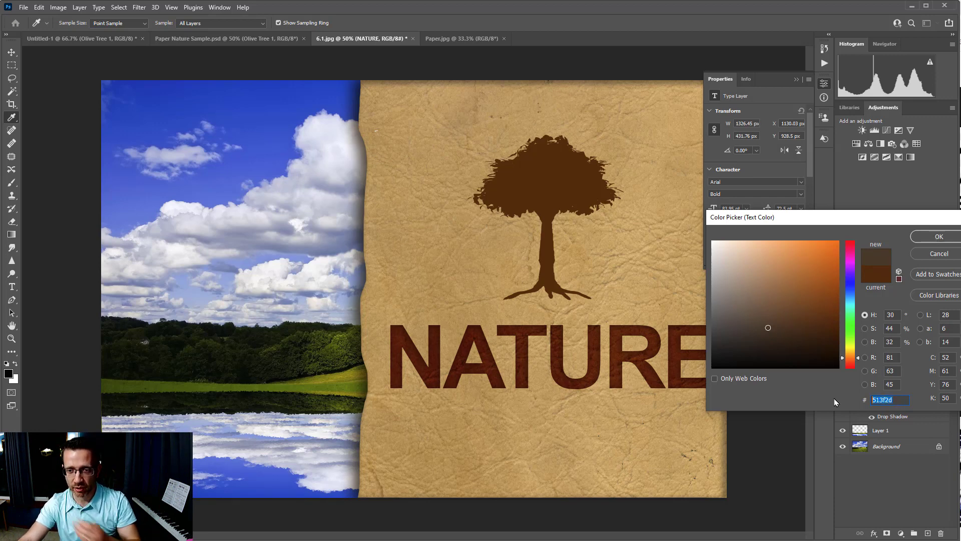
pyautogui.click(939, 236)
pyautogui.press('v')
# - Fill the tree shape with the copied colour 513f2d
pyautogui.click(592, 195)
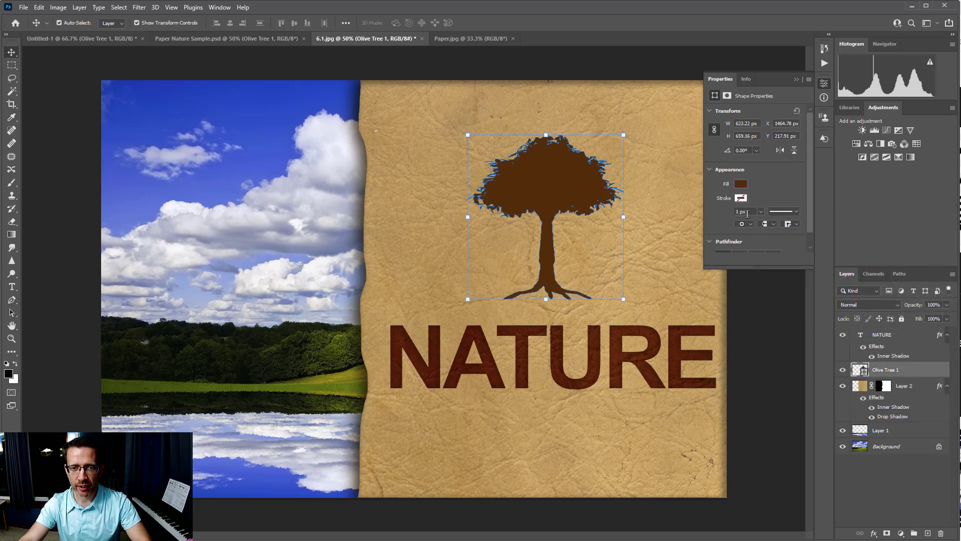
pyautogui.click(741, 184)
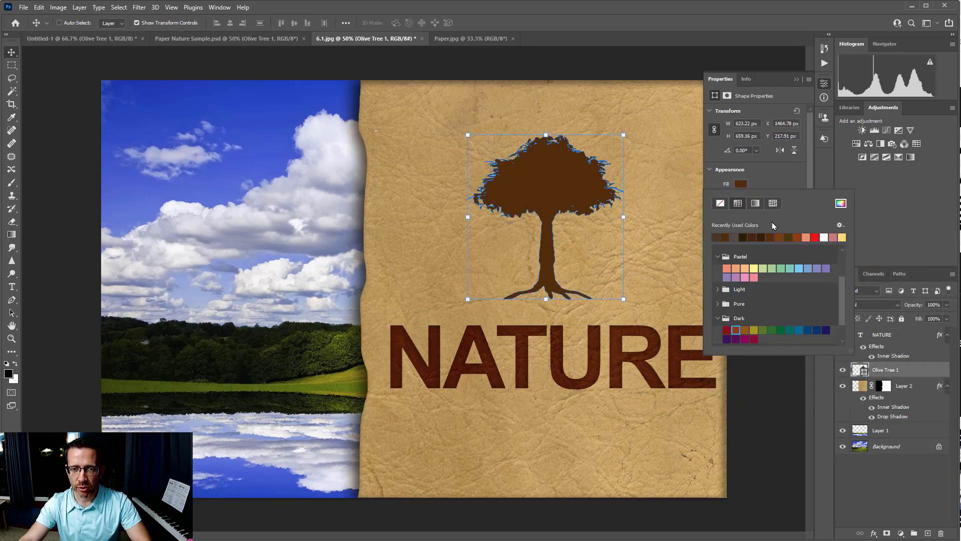
pyautogui.click(840, 204)
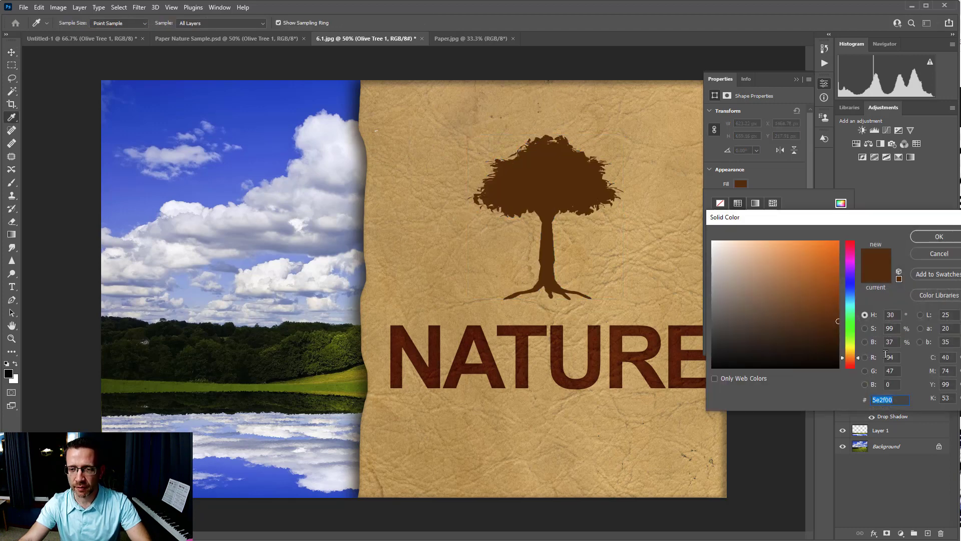
pyautogui.hotkey('ctrl', 'v')
pyautogui.click(938, 237)
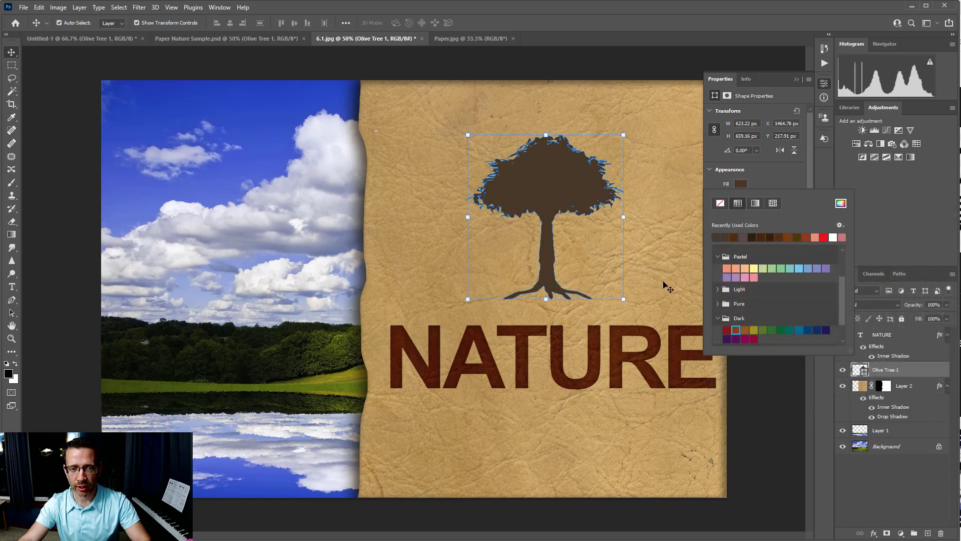
pyautogui.click(646, 178)
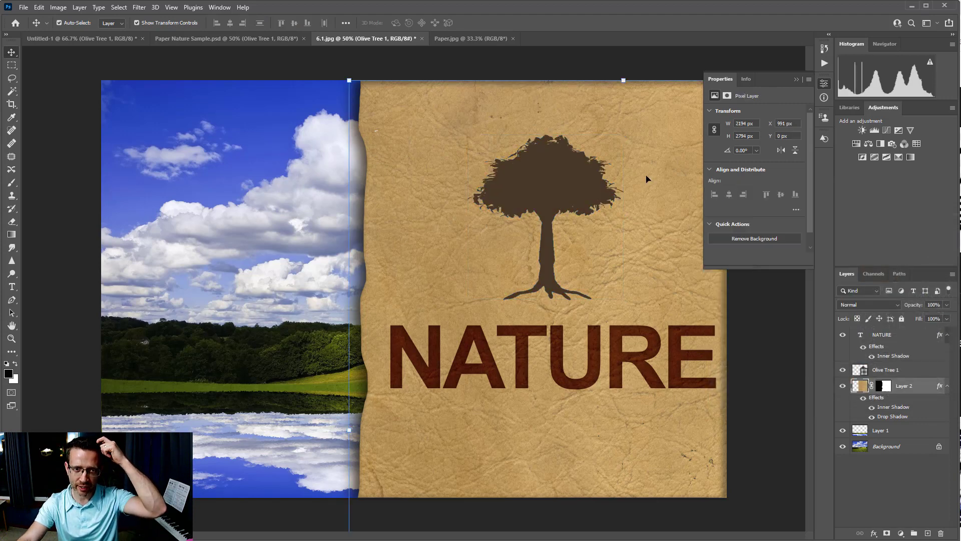
# - Check the NATURE layer's blend mode and set the Olive Tree 1 layer to Linear Light as well
pyautogui.click(566, 185)
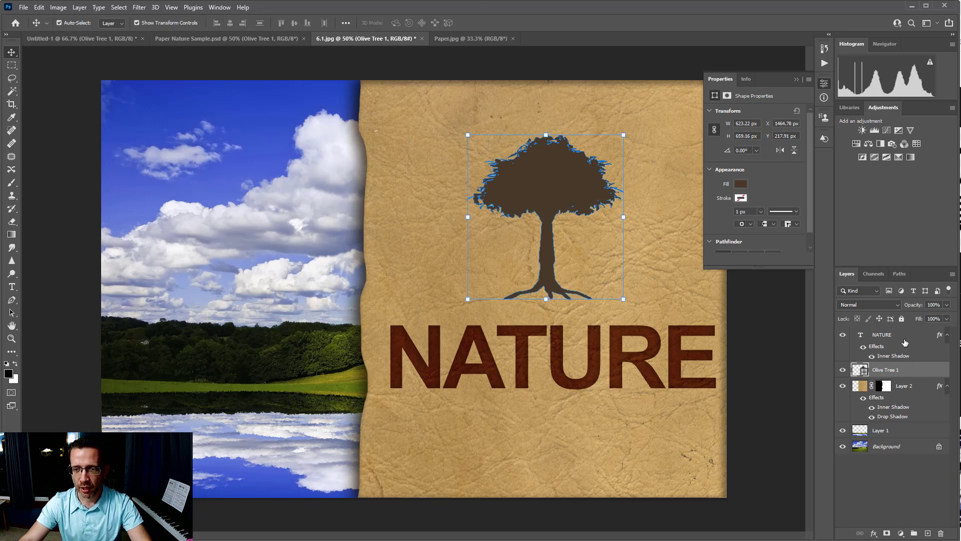
pyautogui.click(884, 333)
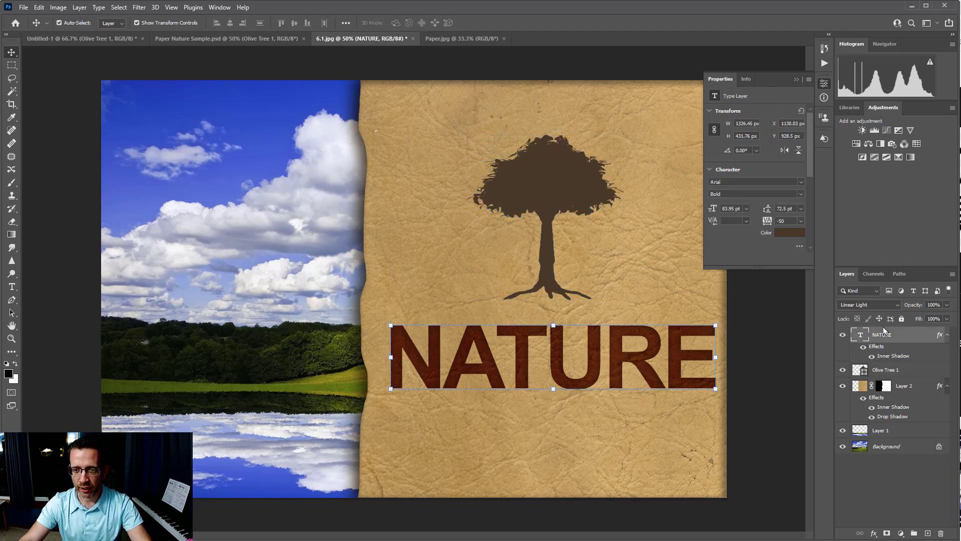
pyautogui.click(886, 371)
pyautogui.click(862, 305)
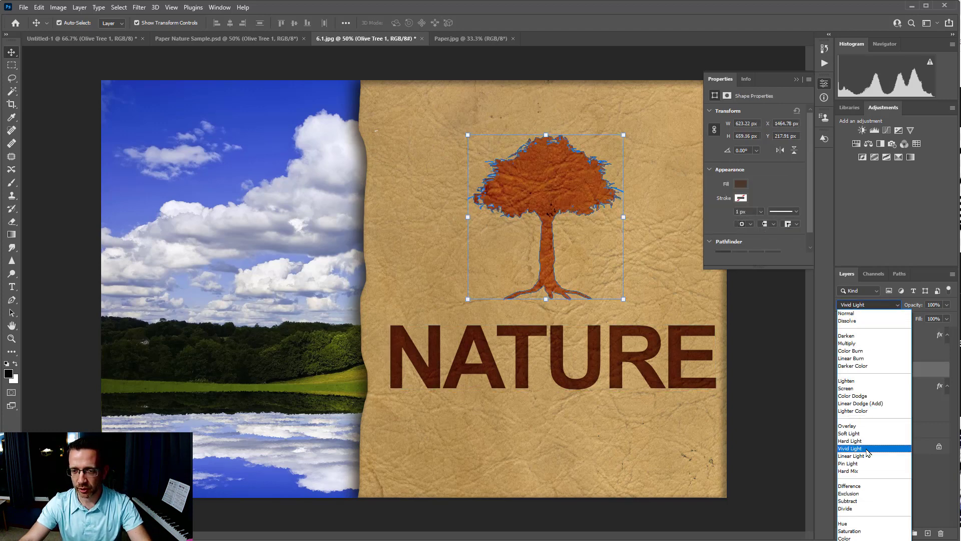
pyautogui.click(869, 460)
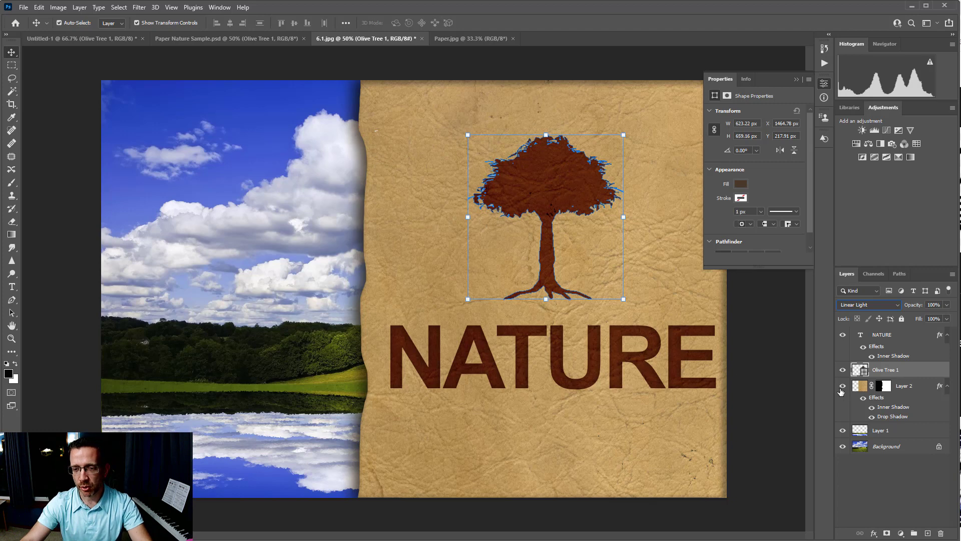
# - Copy the layer style from the NATURE layer and paste it onto the Olive Tree 1 layer
pyautogui.click(893, 411)
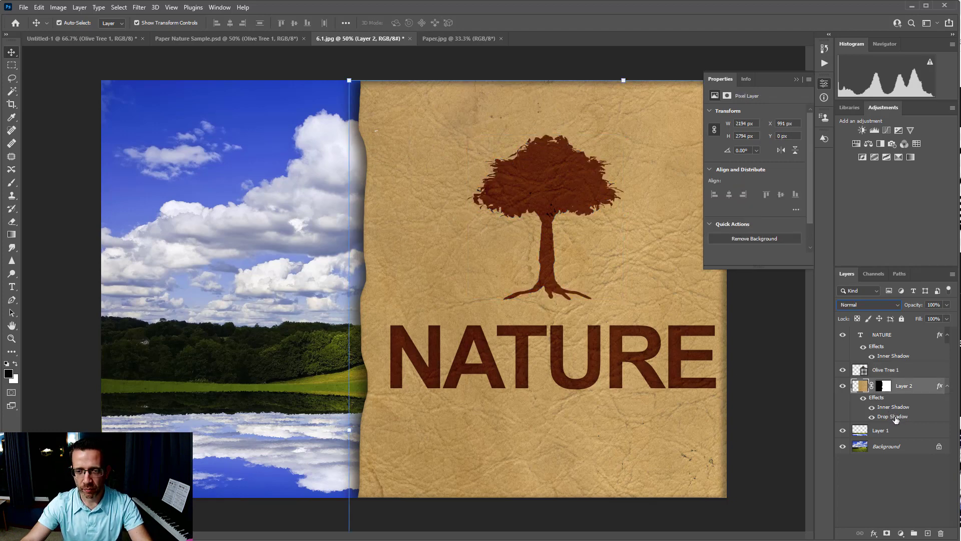
pyautogui.click(900, 355)
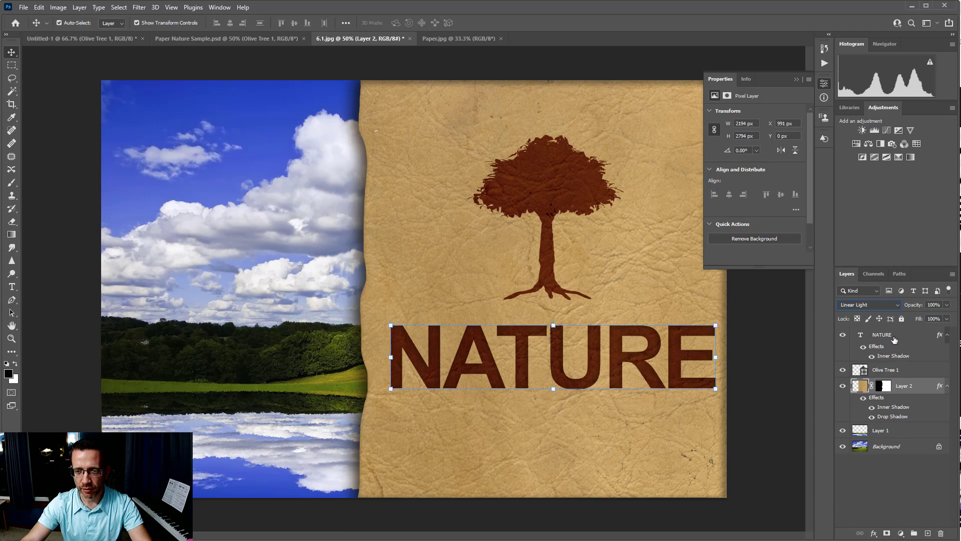
pyautogui.rightClick(891, 356)
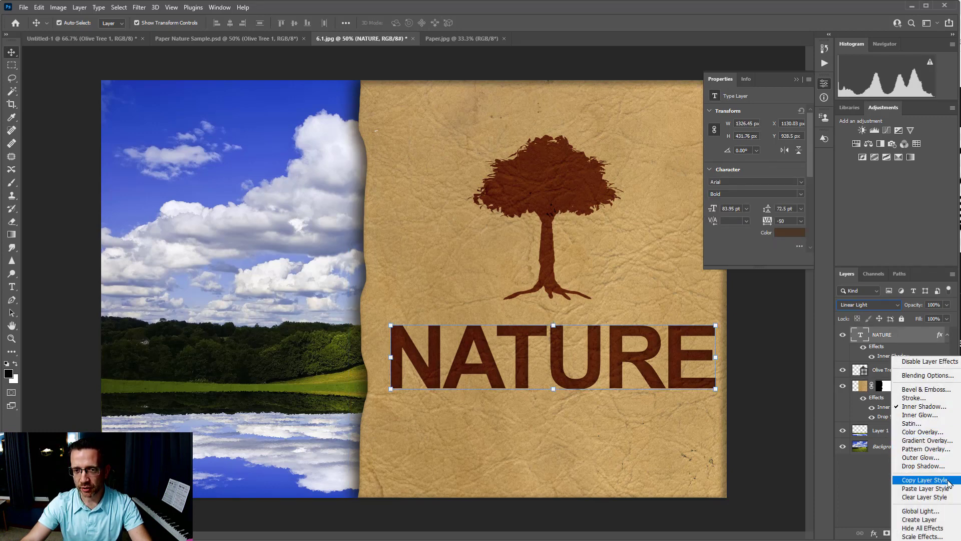
pyautogui.click(924, 480)
pyautogui.click(899, 373)
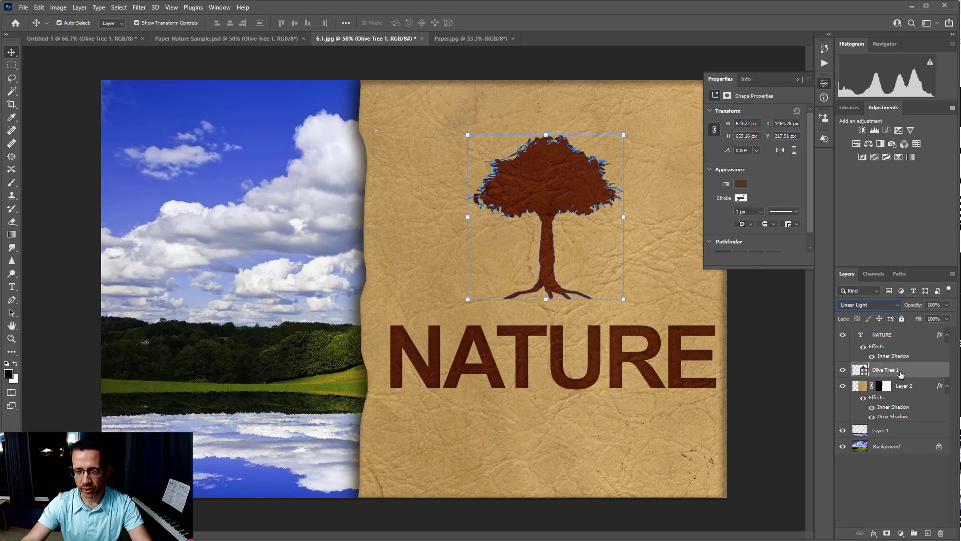
pyautogui.rightClick(900, 373)
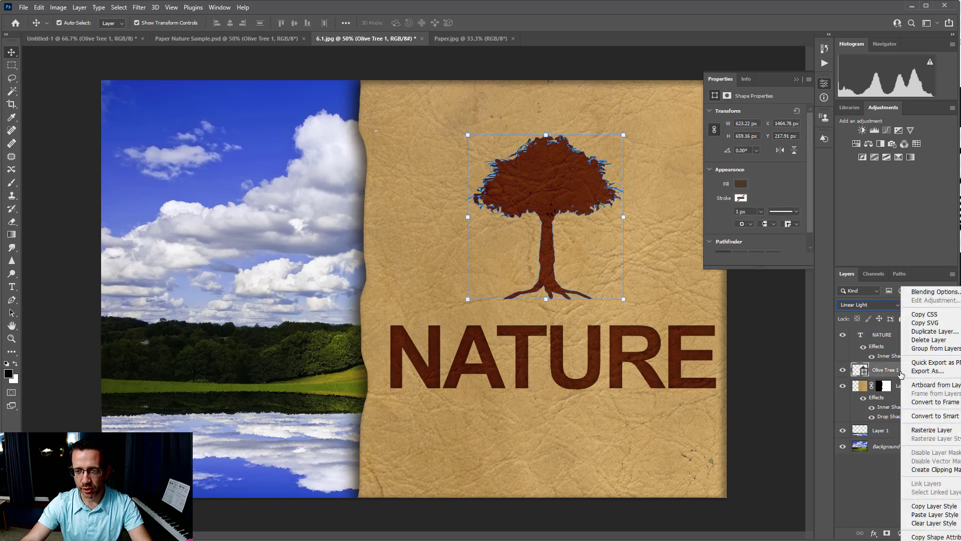
pyautogui.click(934, 515)
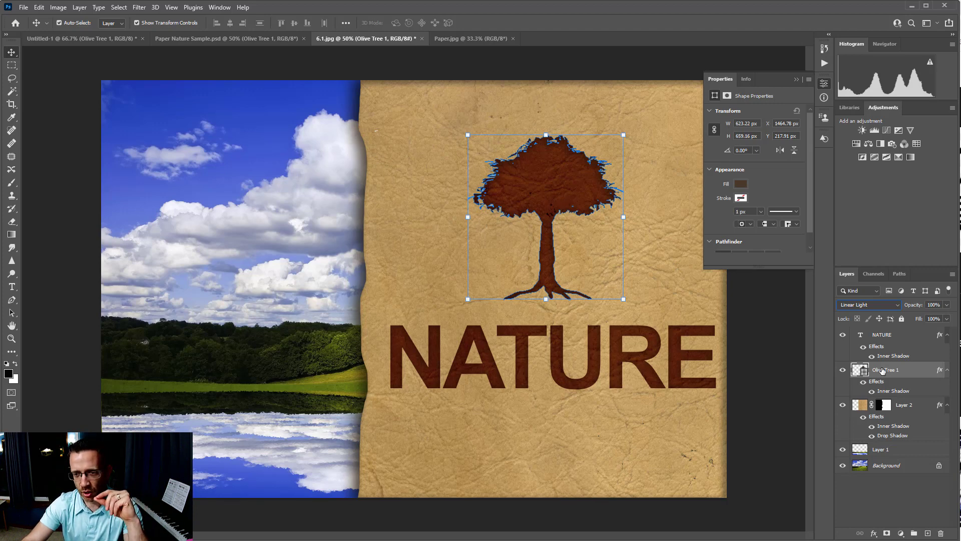
# - Adjust the Olive Tree 1 layer's inner shadow to distance 18 px, choke 20% and size 54 px, and close the floating properties
pyautogui.doubleClick(887, 394)
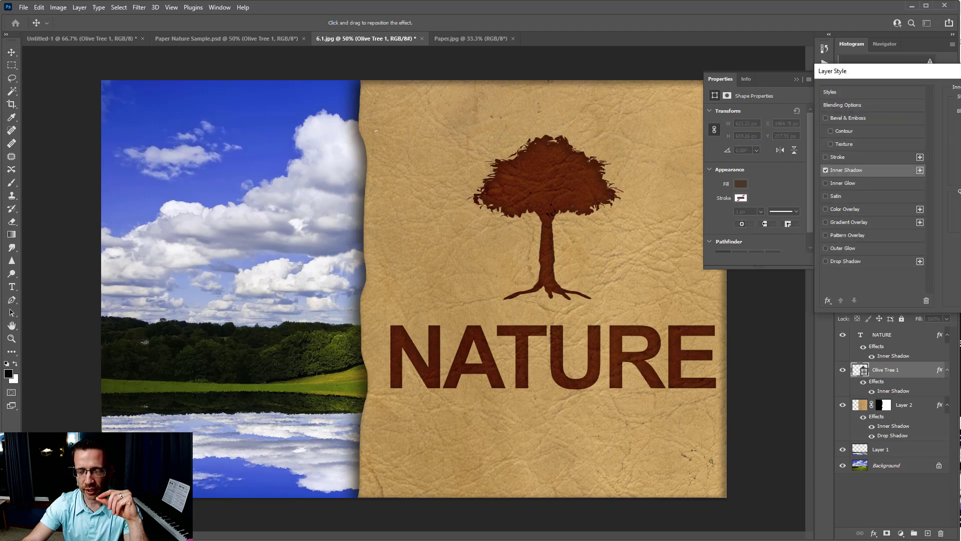
pyautogui.moveTo(881, 70); pyautogui.dragTo(266, 63)
pyautogui.moveTo(261, 145); pyautogui.dragTo(274, 174)
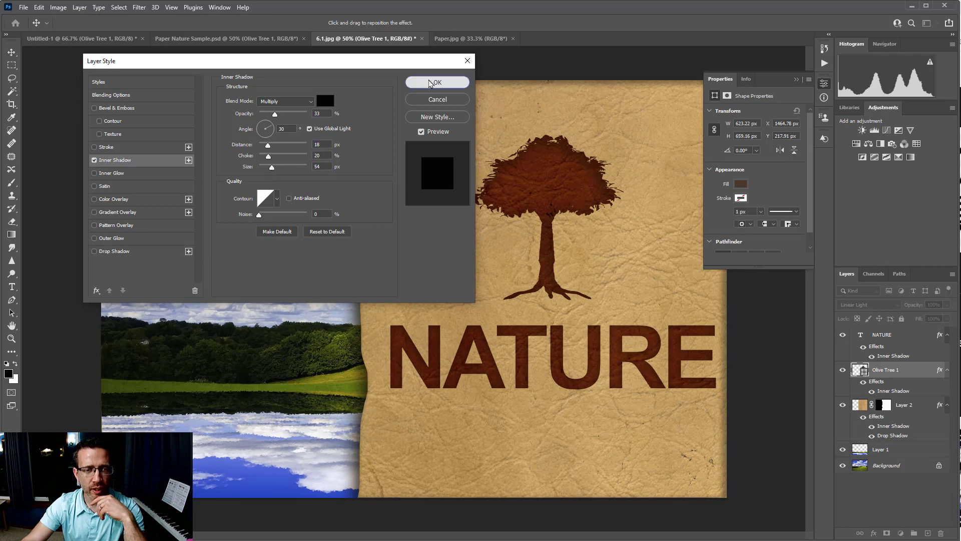
pyautogui.click(435, 82)
pyautogui.click(771, 407)
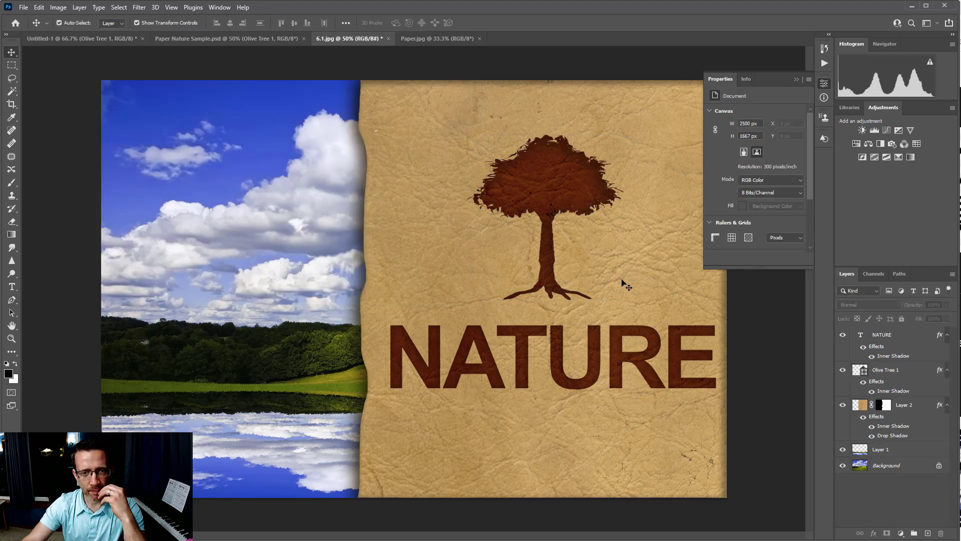
pyautogui.click(797, 81)
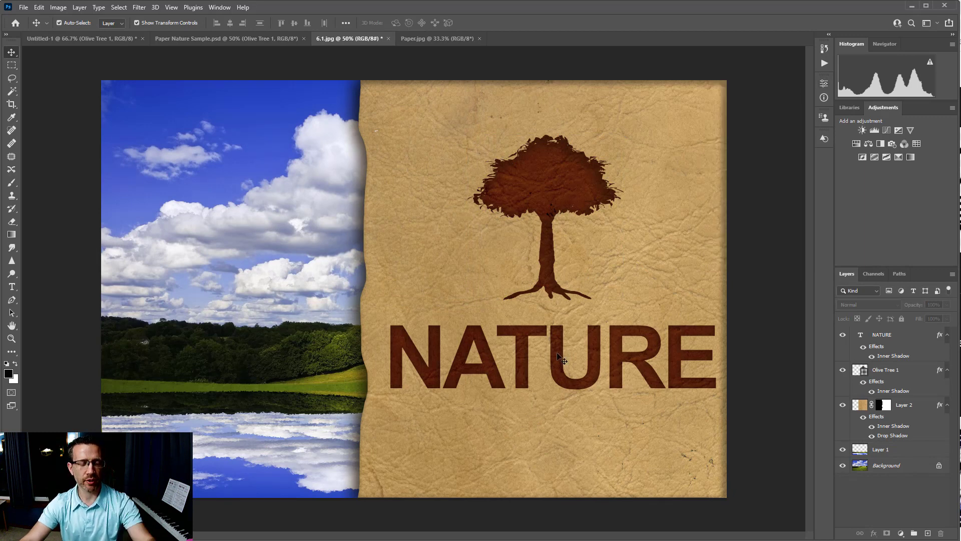
# - Unlock the Background layer and move it together with Layer 1 leftward until the house on the hill sits beside the paper's wavy edge
pyautogui.click(897, 466)
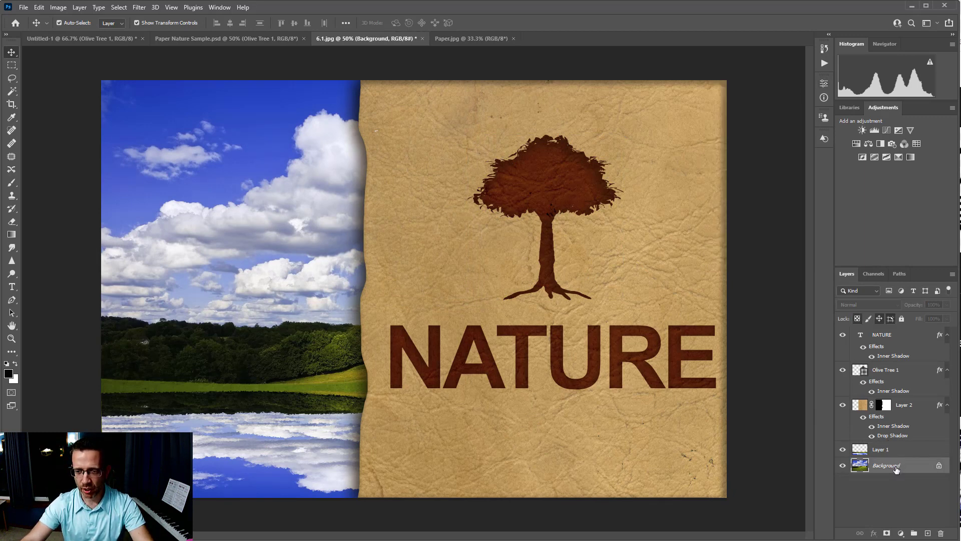
pyautogui.click(939, 468)
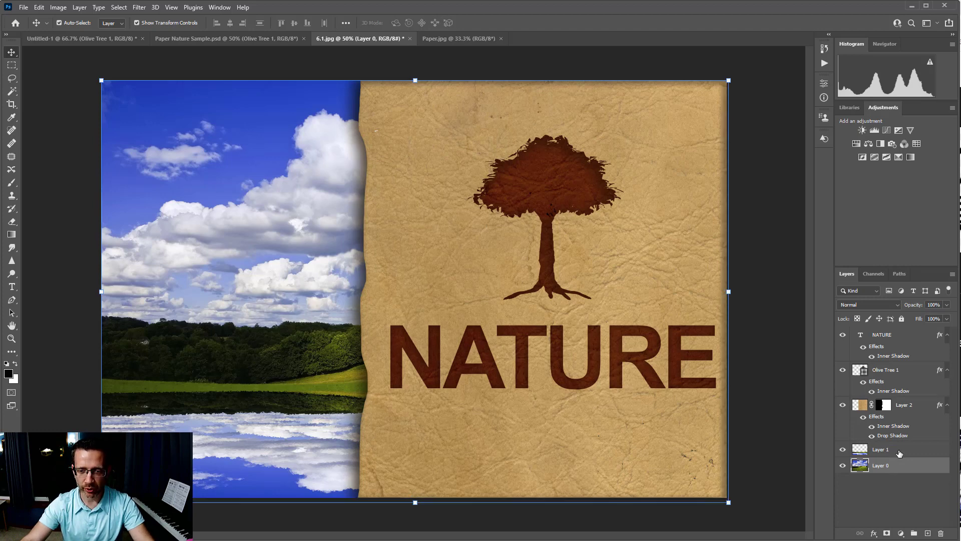
pyautogui.keyDown('shift'); pyautogui.click(900, 453); pyautogui.keyUp('shift')
pyautogui.moveTo(279, 264); pyautogui.dragTo(102, 257)
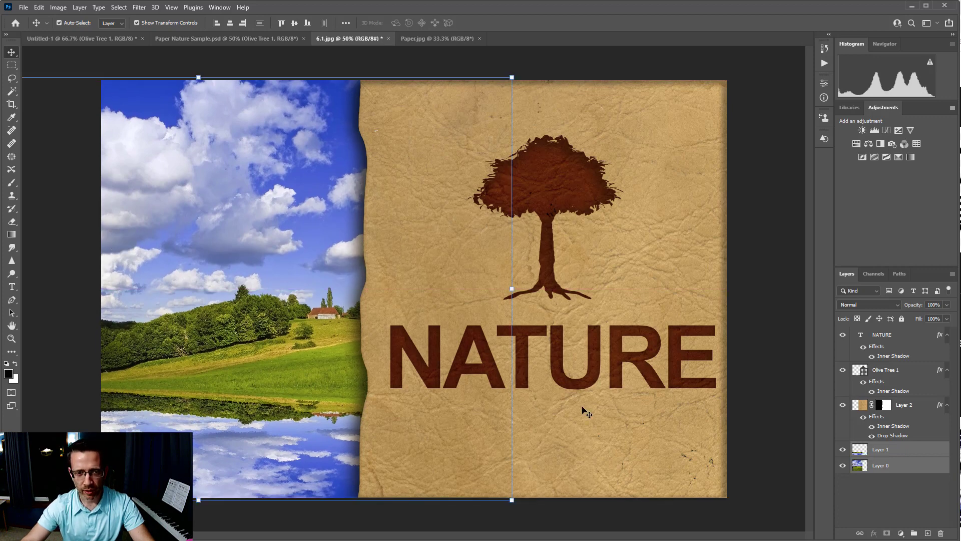
pyautogui.click(11, 65)
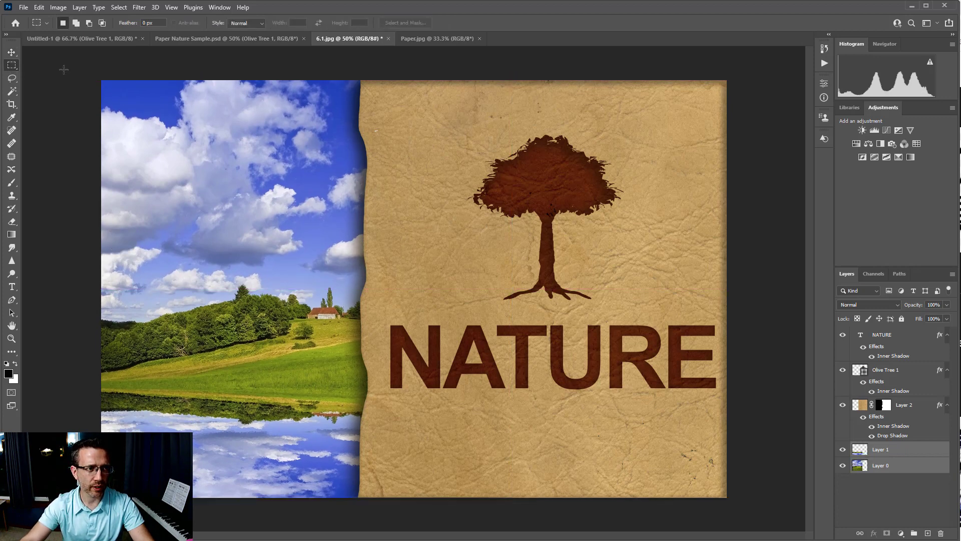